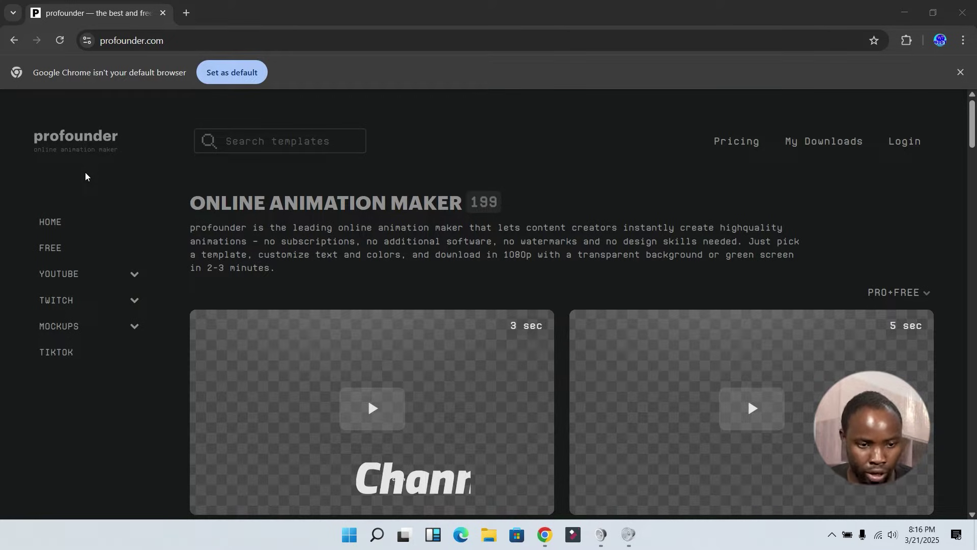
# Search the profounder templates for "lower thirds"
pyautogui.click(271, 147)
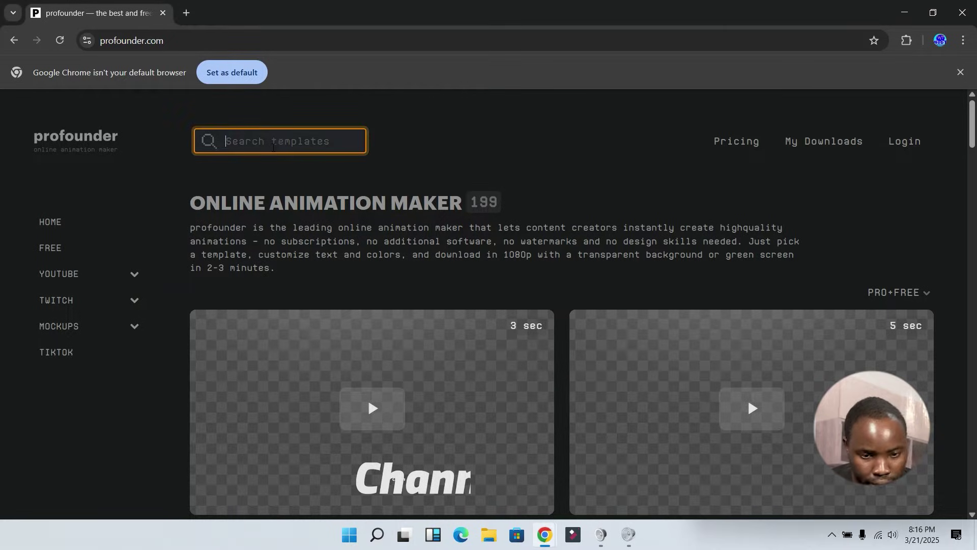
pyautogui.write('1ower thirds')
pyautogui.press('Return')
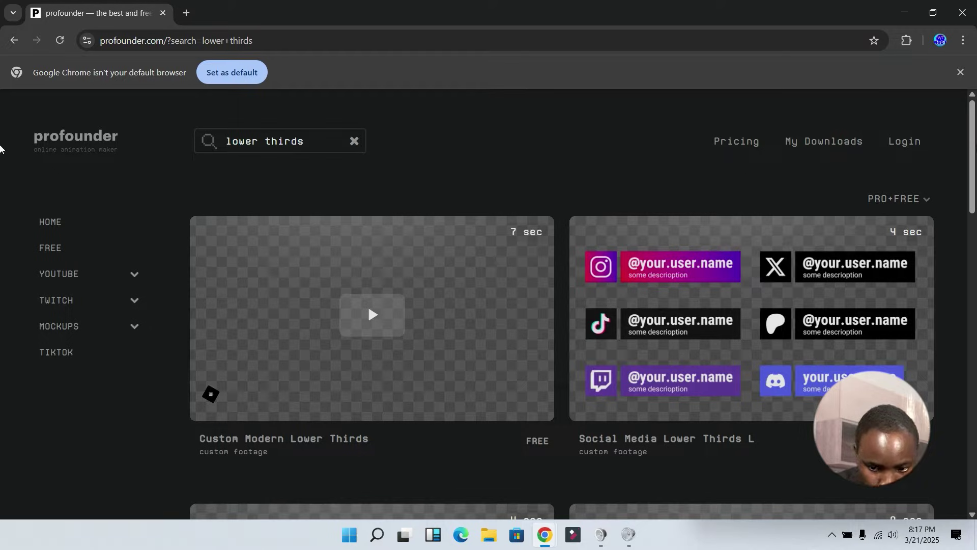
# Open the Custom Modern Lower Thirds template and start creating its free 1080p version in the default style
pyautogui.scroll(-2, 1, 153)
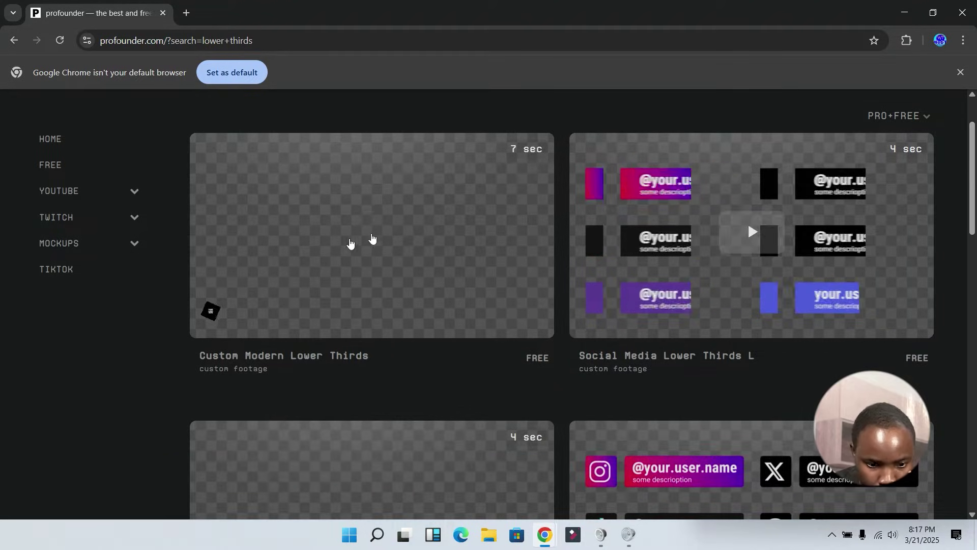
pyautogui.click(359, 232)
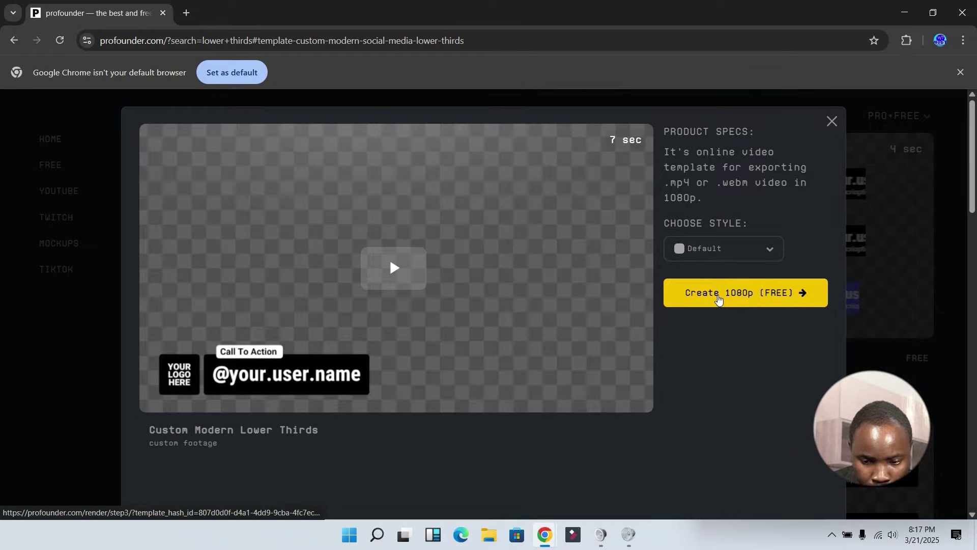
pyautogui.click(717, 294)
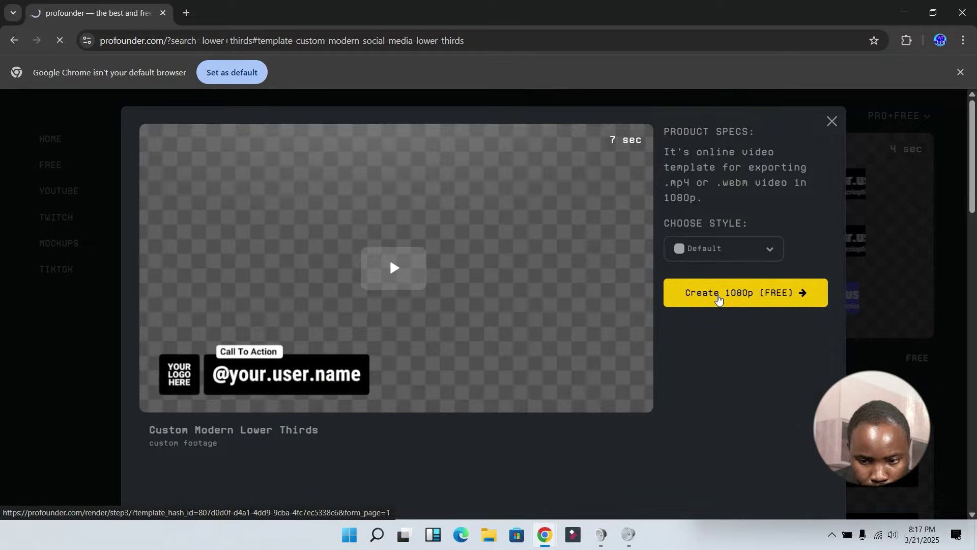
# Upload the round black, white and yellow S logo as the template's icon and set Call To Action to TOPIC
pyautogui.scroll(1, 0, 217)
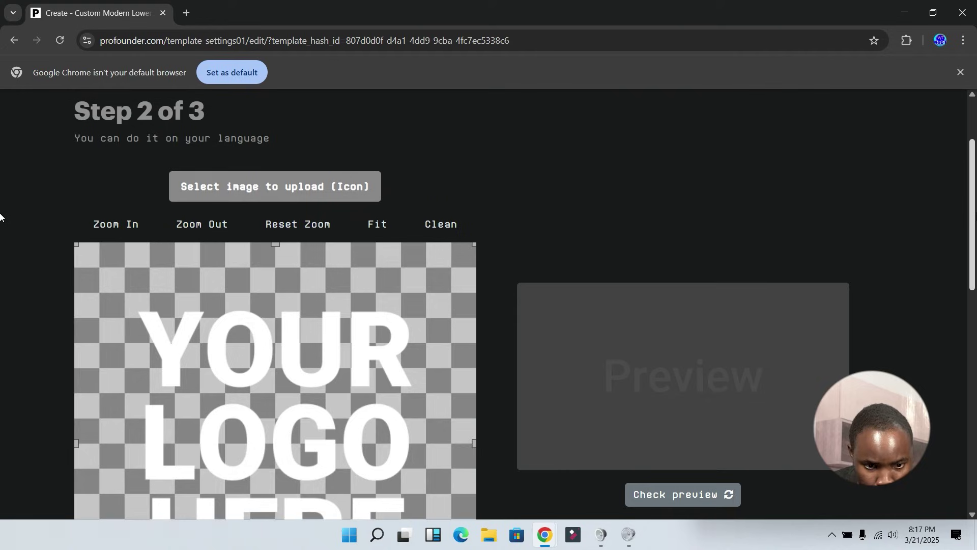
pyautogui.scroll(-4, 0, 255)
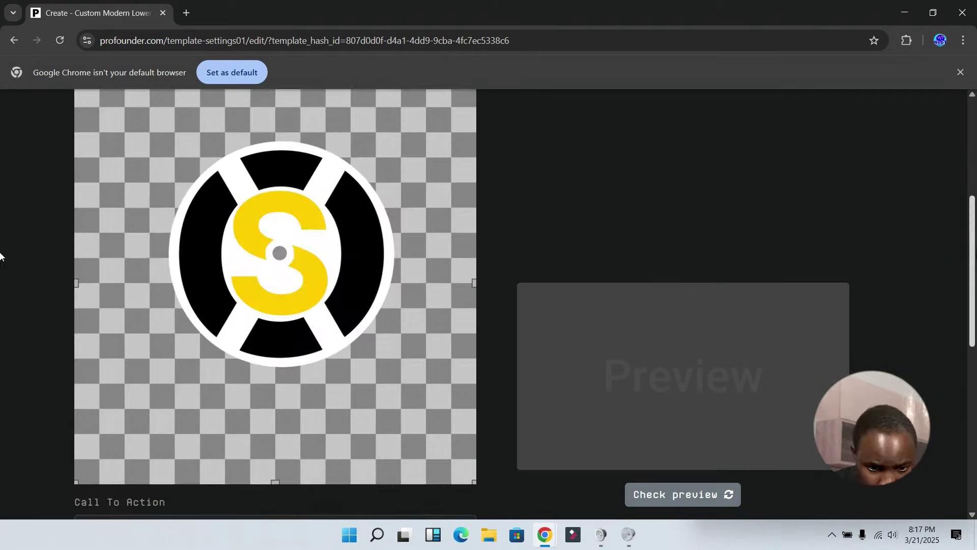
pyautogui.scroll(-10, 0, 250)
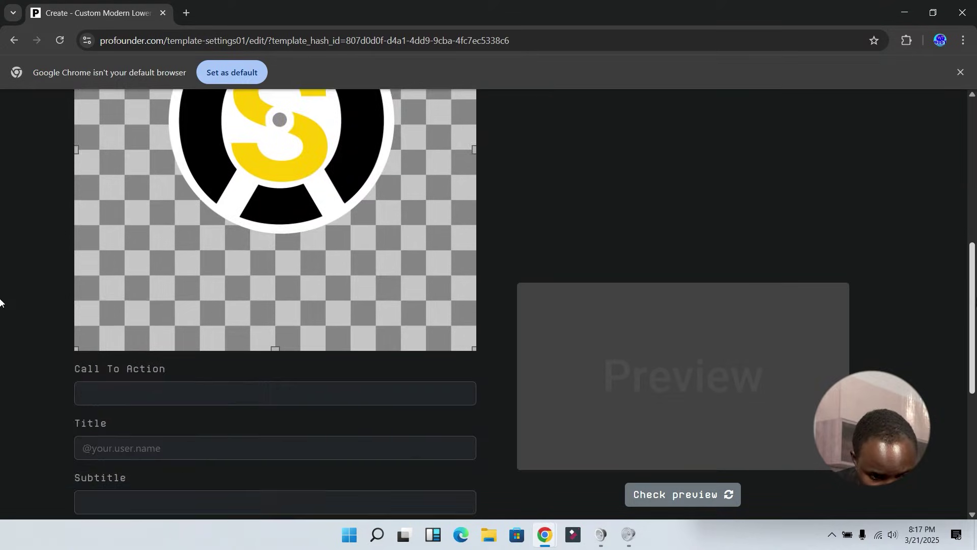
pyautogui.scroll(4, 0, 388)
pyautogui.click(104, 316)
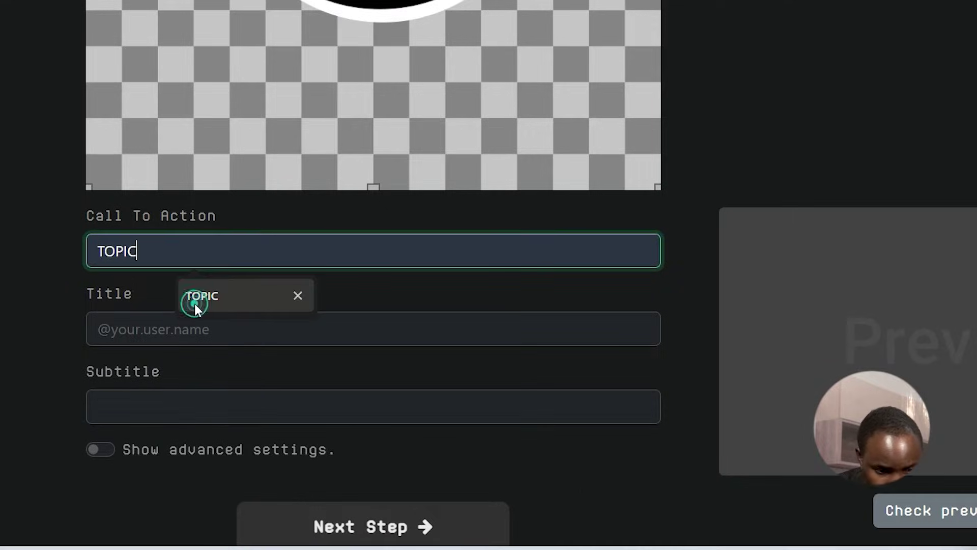
pyautogui.click(150, 350)
# Set the title to "HOW TO LIVESTREAM IN OBS" and the subtitle to "PART ONE"
pyautogui.click(129, 373)
pyautogui.write('j')
pyautogui.press('BackSpace')
pyautogui.write('HOW TO LIVESTREAM IN OBS')
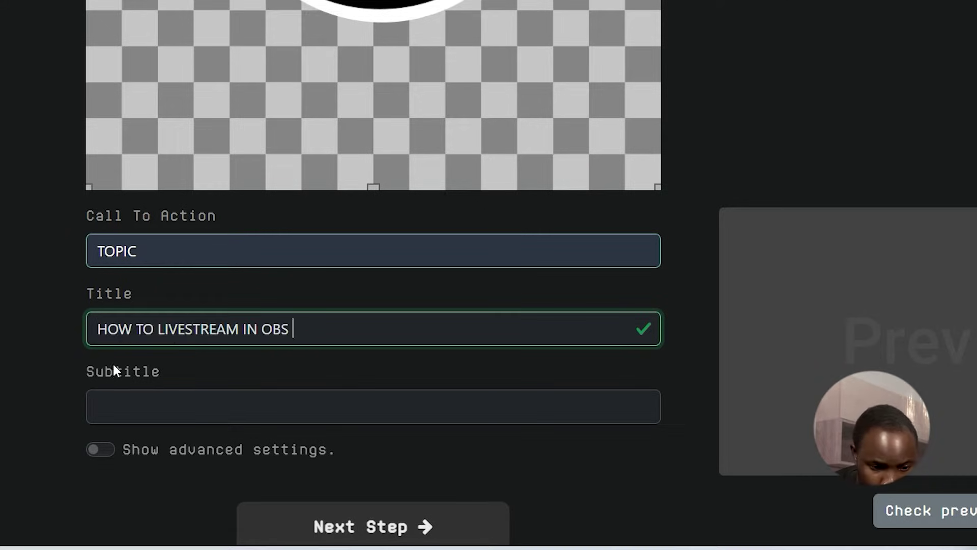
pyautogui.click(141, 408)
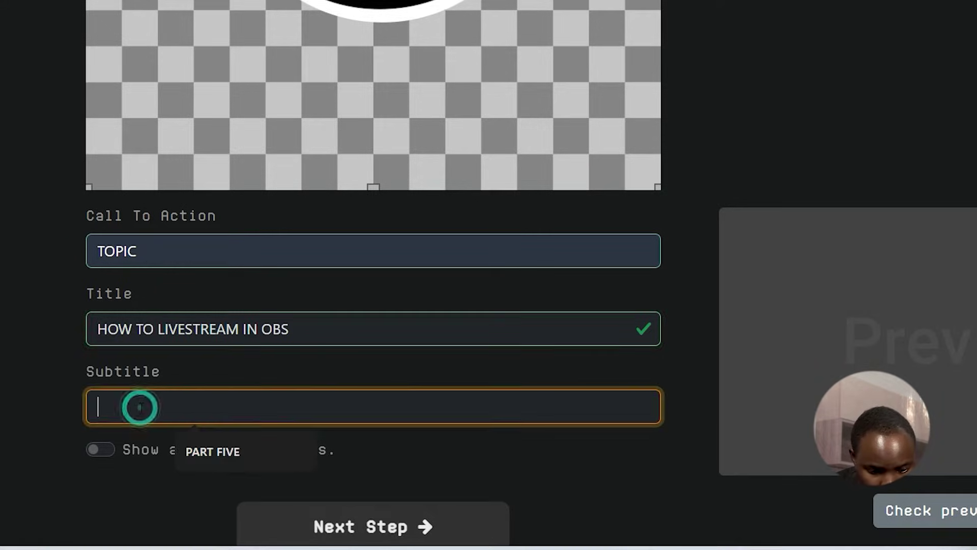
pyautogui.write('PART ONE')
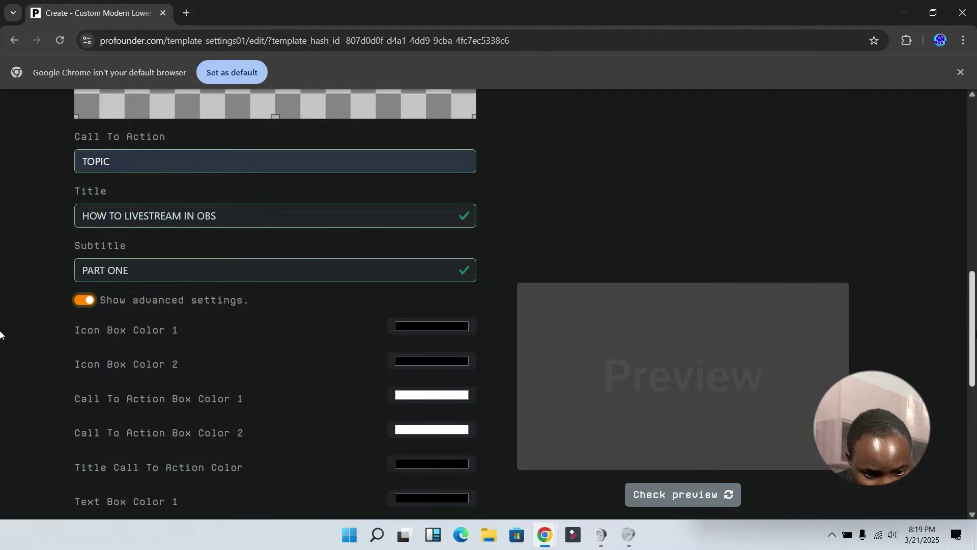
# Examine the advanced color, alignment and icon settings, and generate a preview of the lower third
pyautogui.scroll(-4, 1, 334)
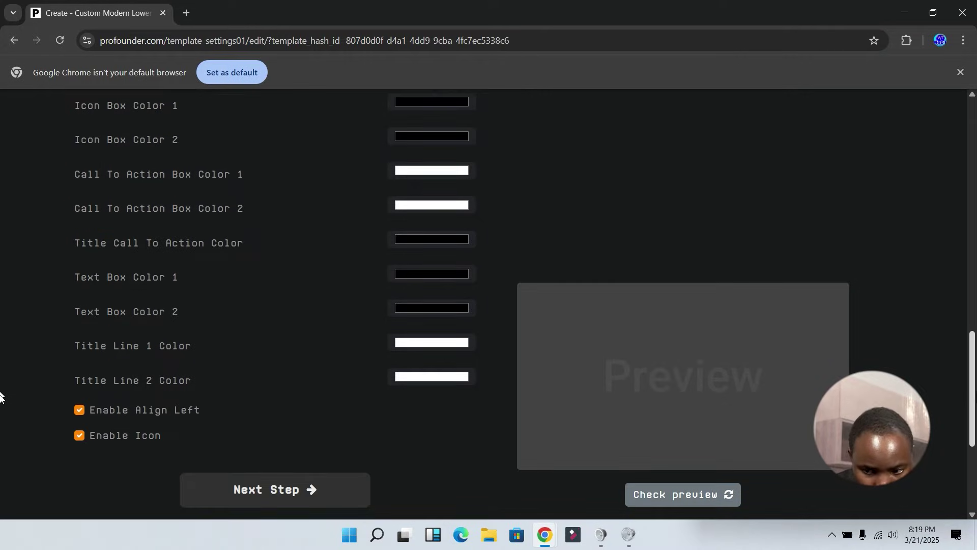
pyautogui.scroll(7, 1, 356)
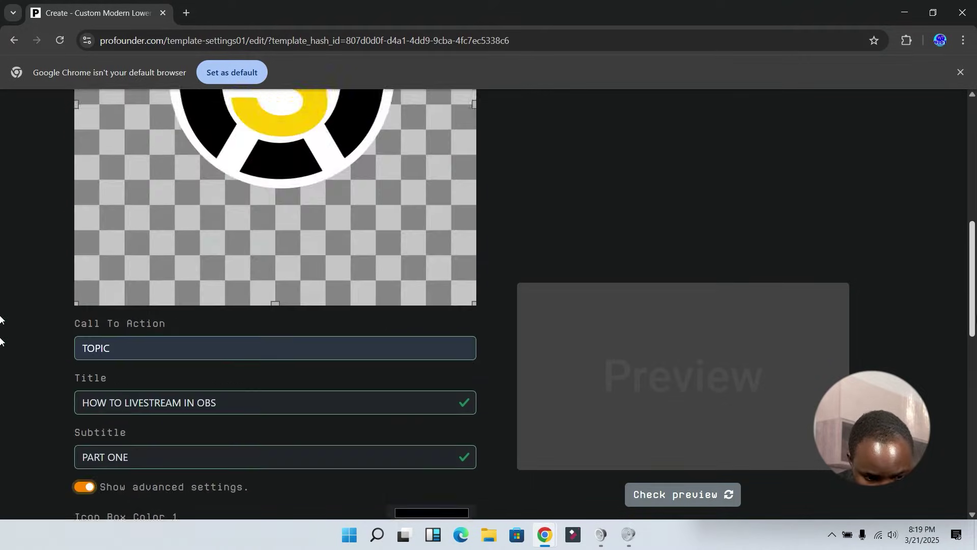
pyautogui.scroll(-9, 1, 407)
pyautogui.click(682, 494)
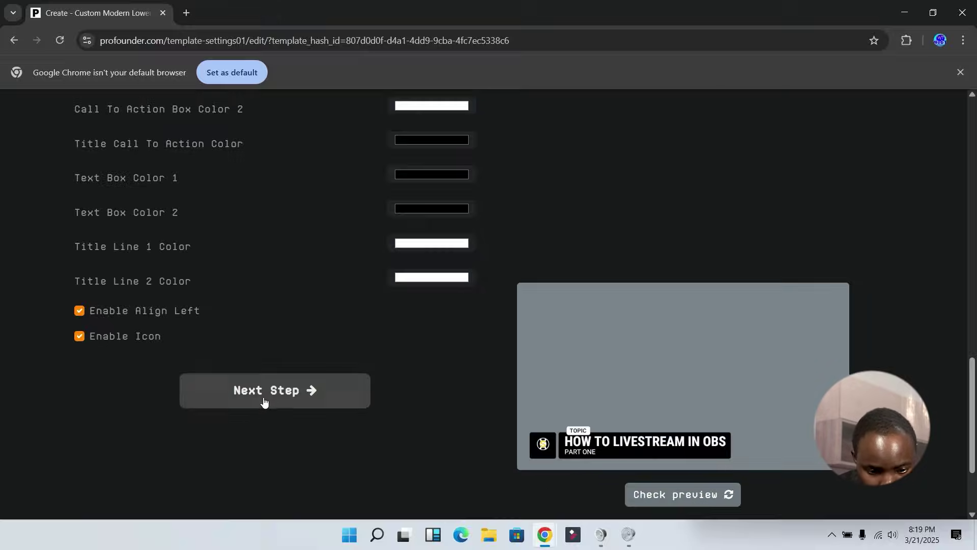
# Proceed to render the lower third and download the WEBM version with transparent background
pyautogui.click(9, 334)
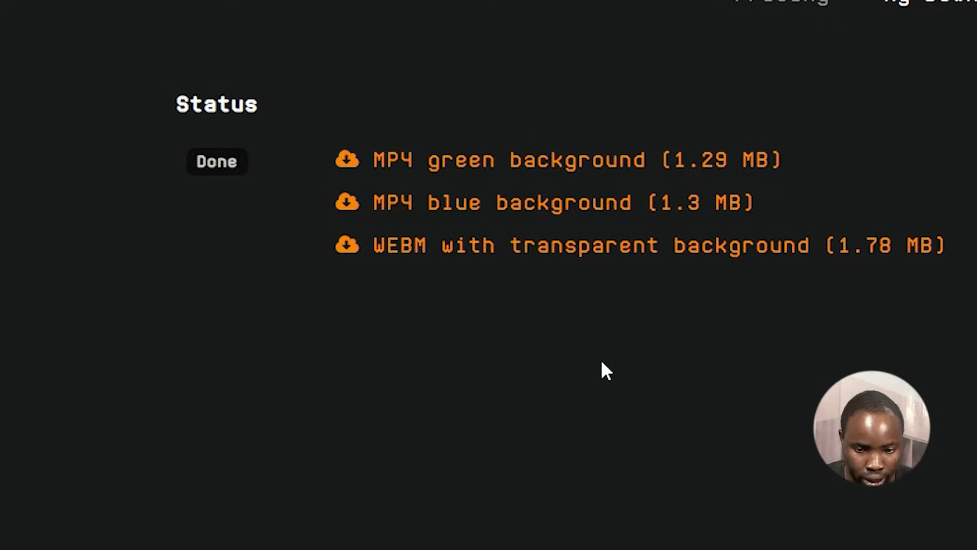
pyautogui.click(580, 254)
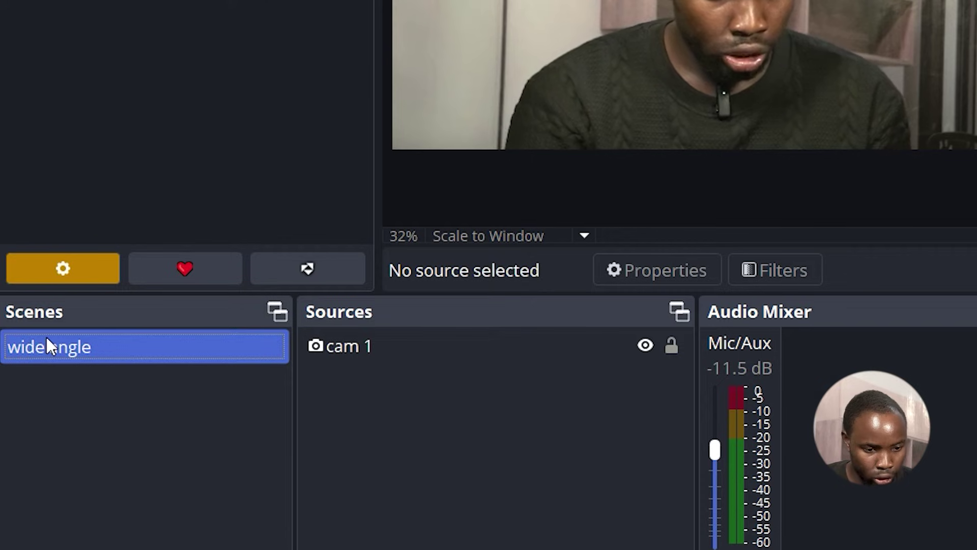
# Switch to OBS Studio and duplicate the wide angle scene as a new scene named TOPIC
pyautogui.rightClick(27, 365)
pyautogui.press('Escape')
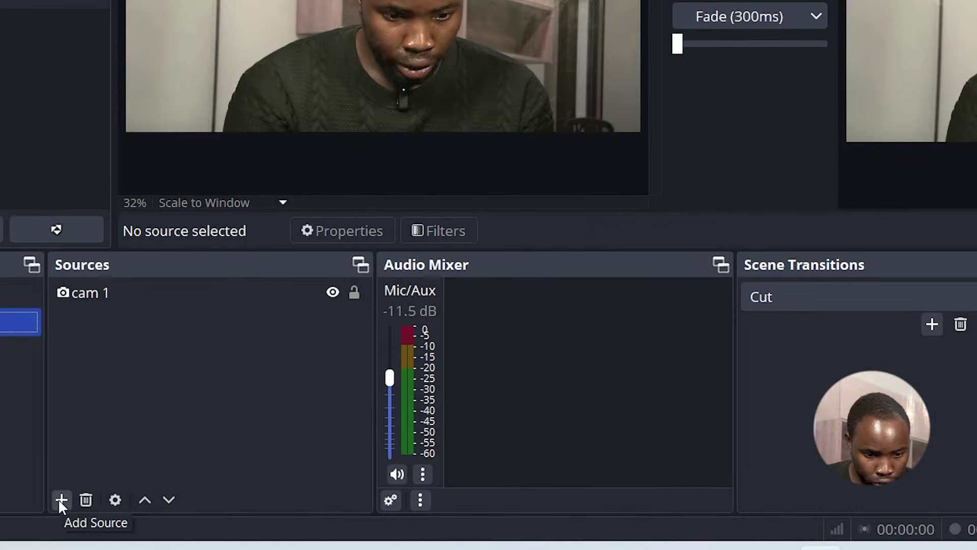
# Add a Media Source named TEXT to the TOPIC scene and load the downloaded transparent WEBM as its local file
pyautogui.click(60, 500)
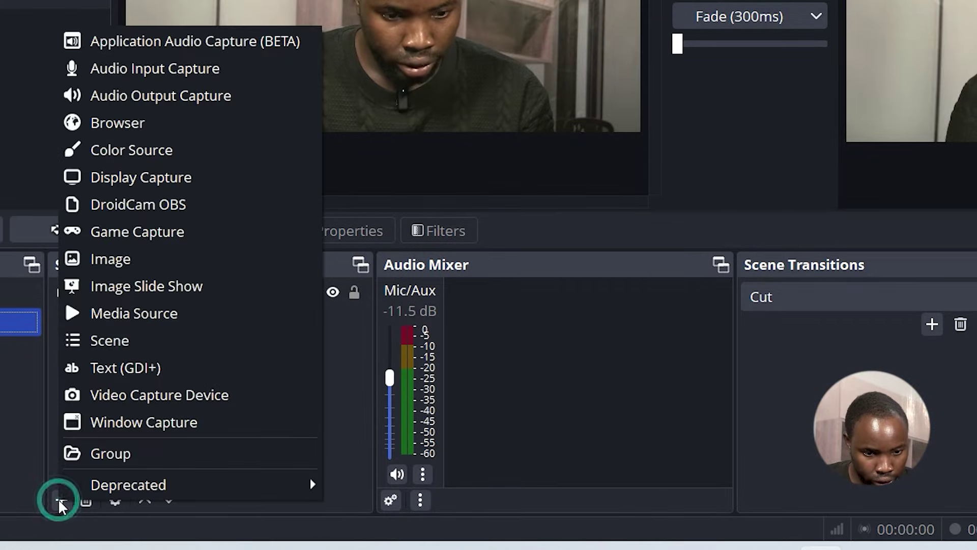
pyautogui.click(134, 314)
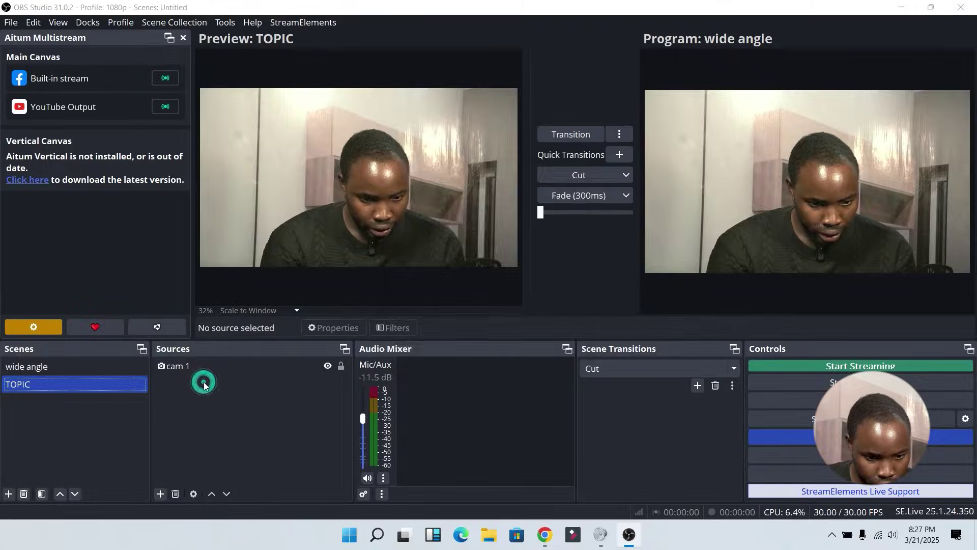
pyautogui.write('TEXT')
pyautogui.press('Return')
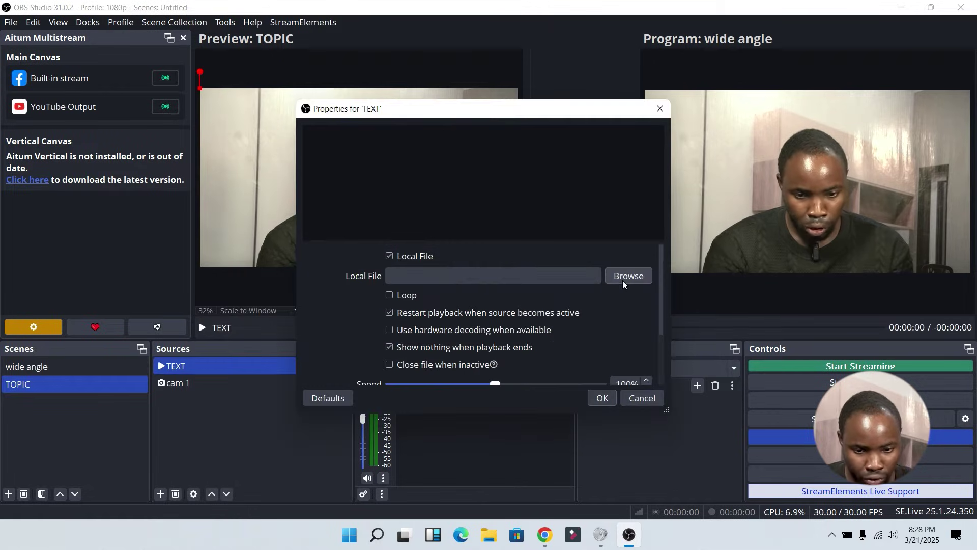
pyautogui.click(626, 276)
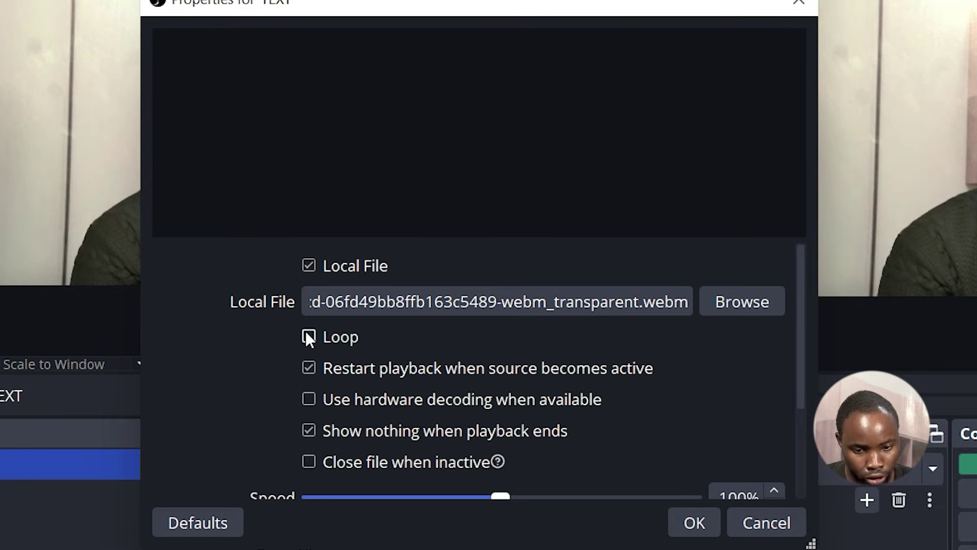
# Enable looping and hardware decoding for the TEXT source, and disable Show nothing when playback ends
pyautogui.click(308, 337)
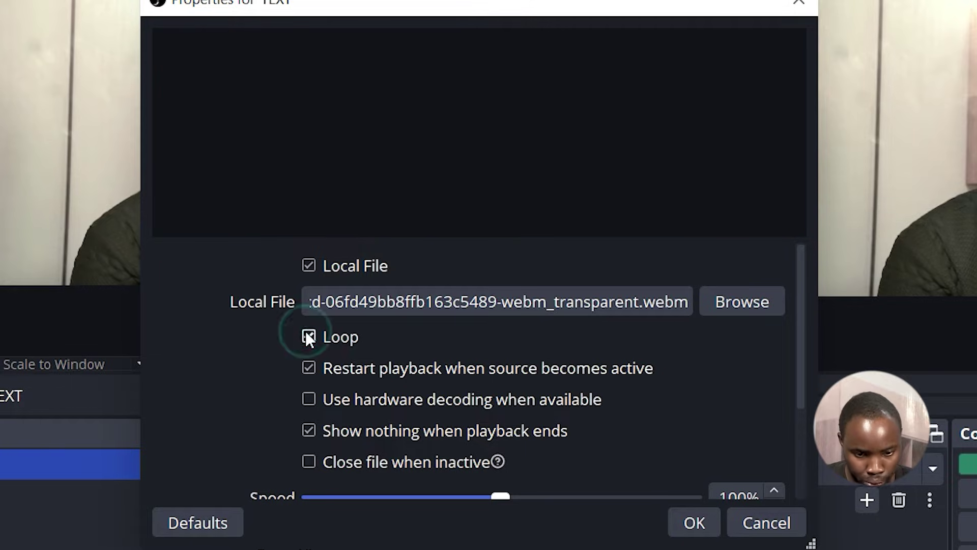
pyautogui.click(310, 399)
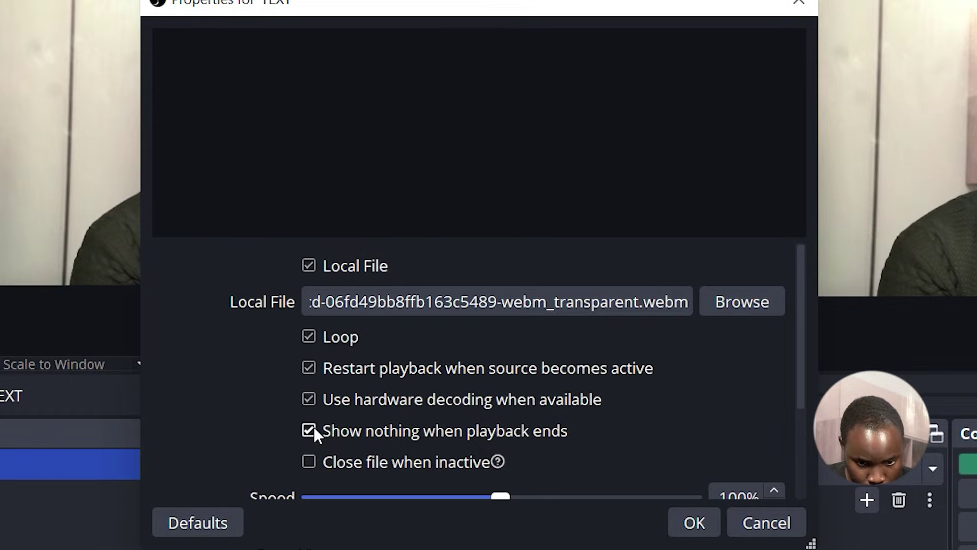
pyautogui.click(312, 429)
pyautogui.scroll(-3, 753, 432)
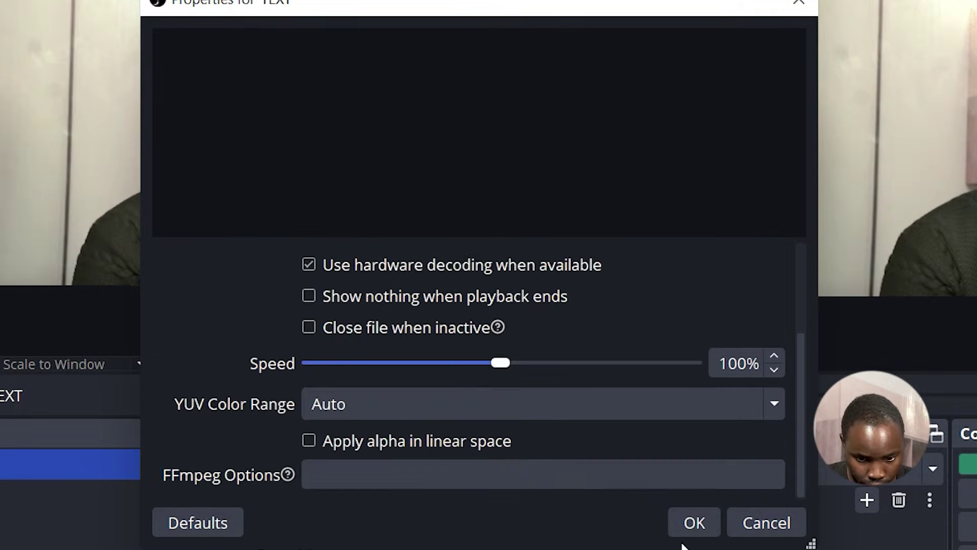
pyautogui.click(695, 529)
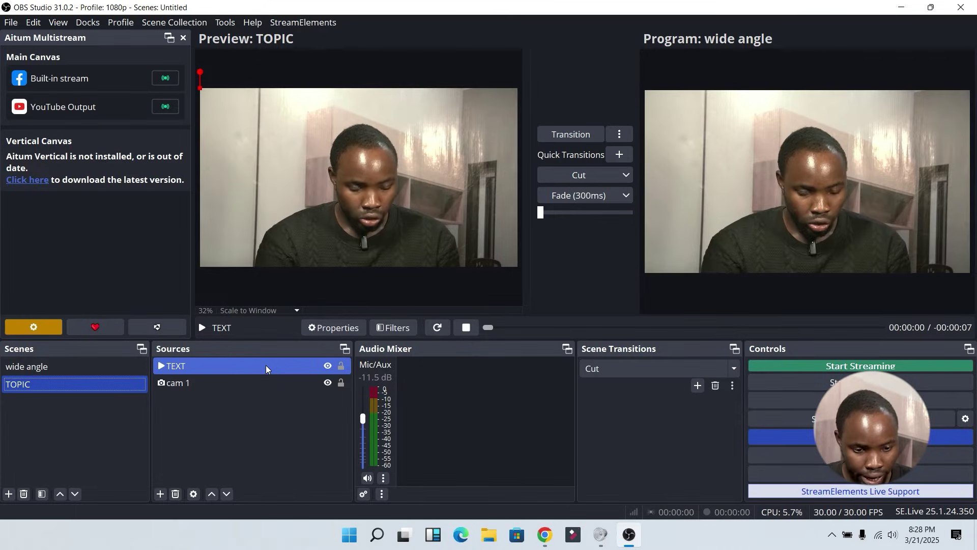
# Fit the TEXT source to the screen and send the TOPIC scene to the program with the 300 ms Fade transition
pyautogui.rightClick(265, 365)
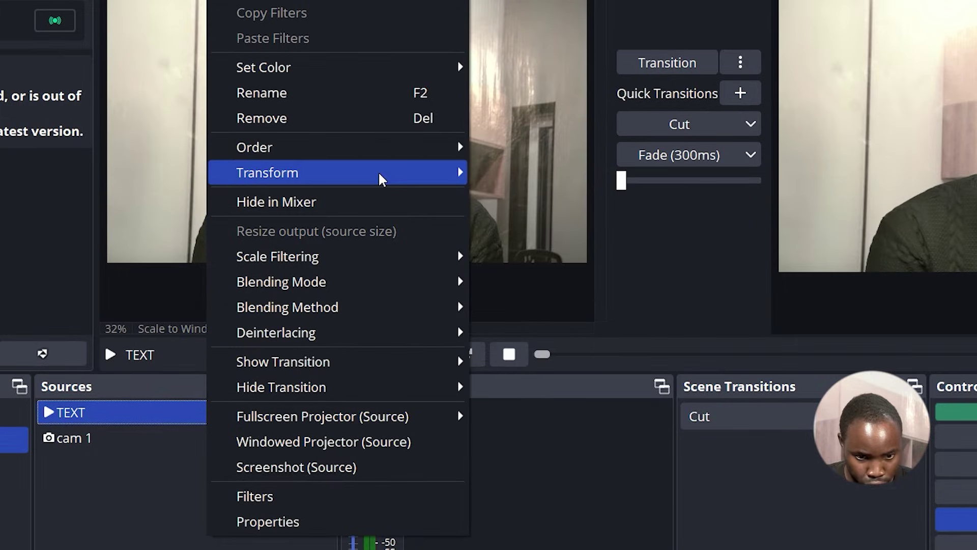
pyautogui.moveTo(380, 208)
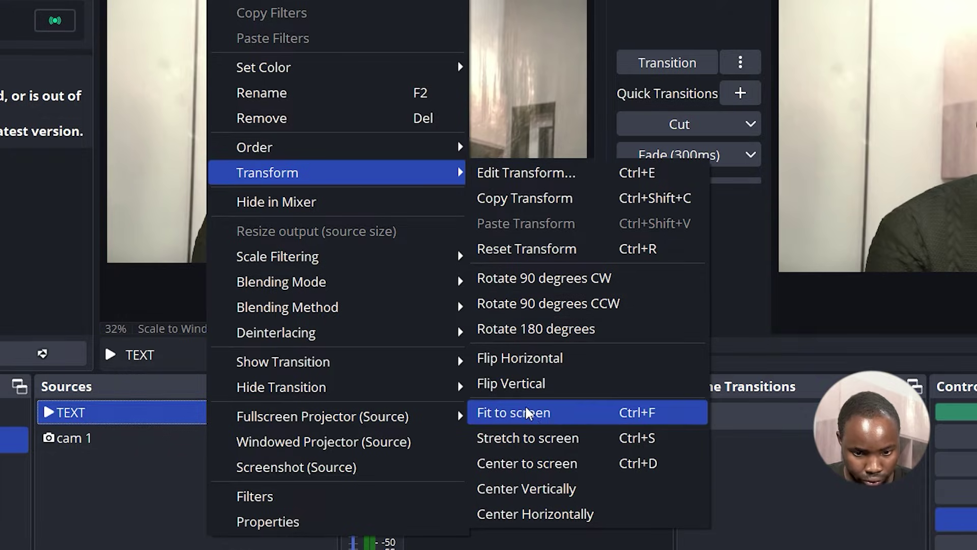
pyautogui.click(527, 411)
pyautogui.click(568, 196)
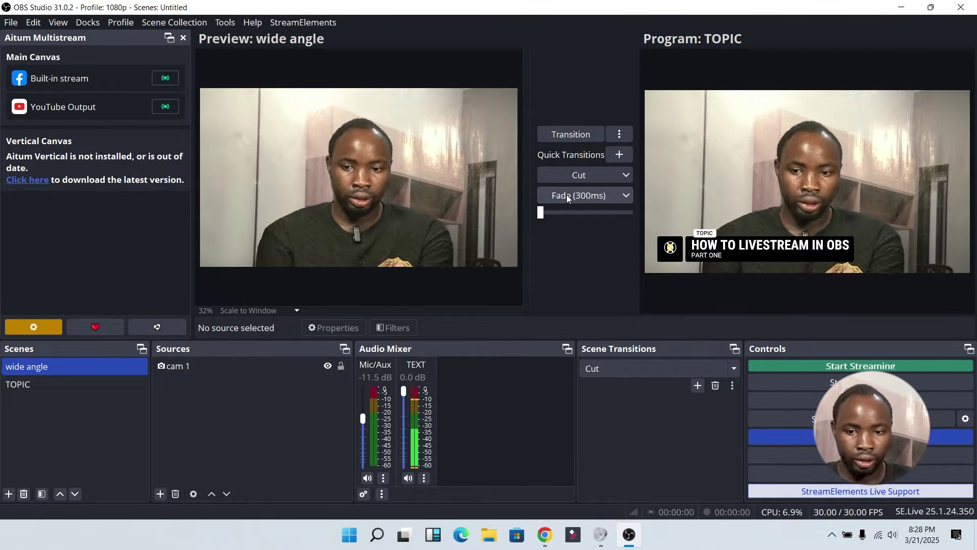
# Scale down the TEXT overlay in the TOPIC scene toward its lower-left corner, leaving about 323 px above and 288 px to the right
pyautogui.click(20, 384)
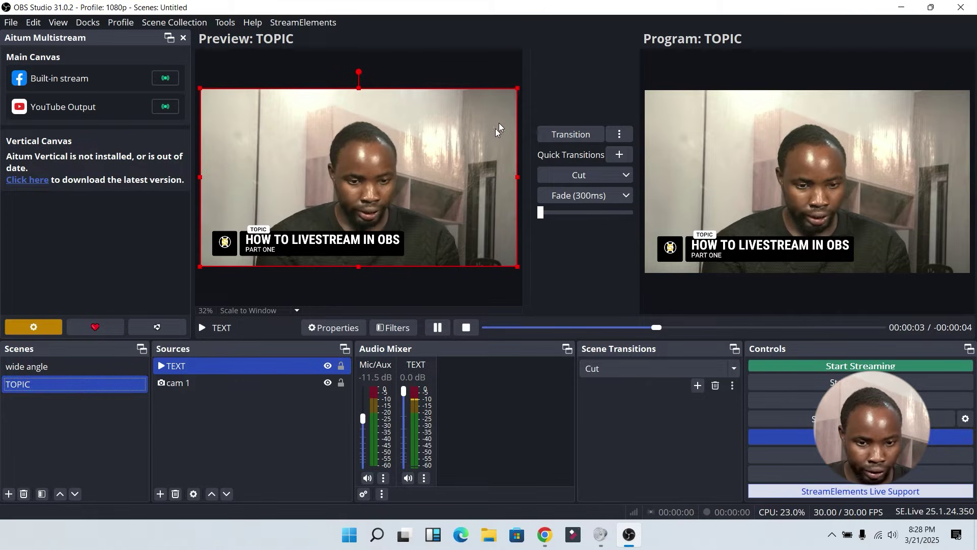
pyautogui.moveTo(516, 88); pyautogui.dragTo(495, 111)
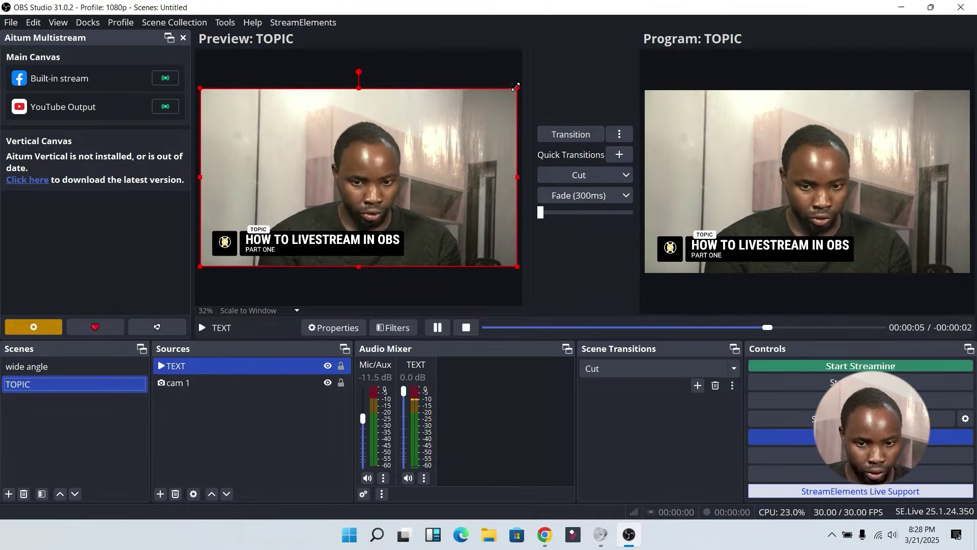
pyautogui.moveTo(655, 83); pyautogui.dragTo(603, 145)
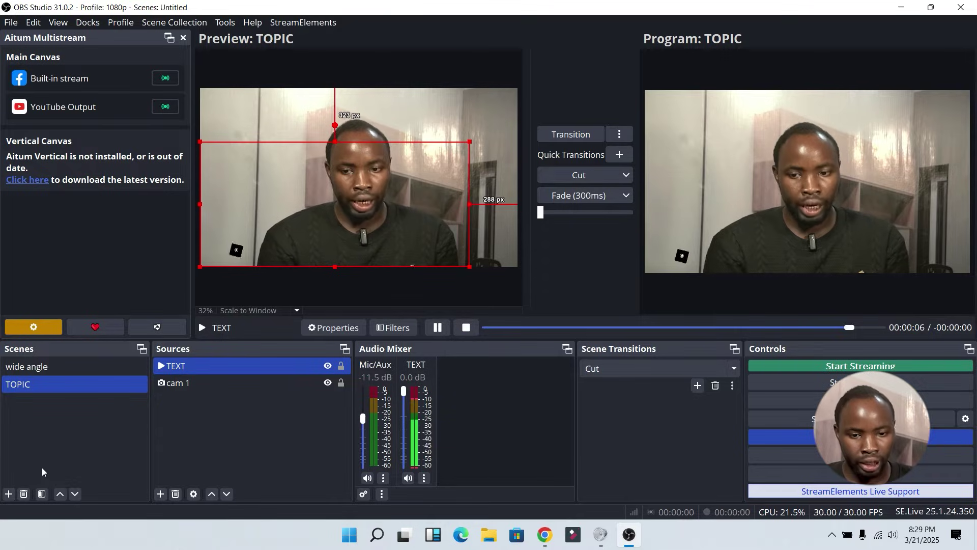
# Switch to the profounder site in Chrome, search for "LOGO 3D" and open the Logo 360 3D Spin Loop 05 template
pyautogui.press('F2')
pyautogui.moveTo(544, 534)
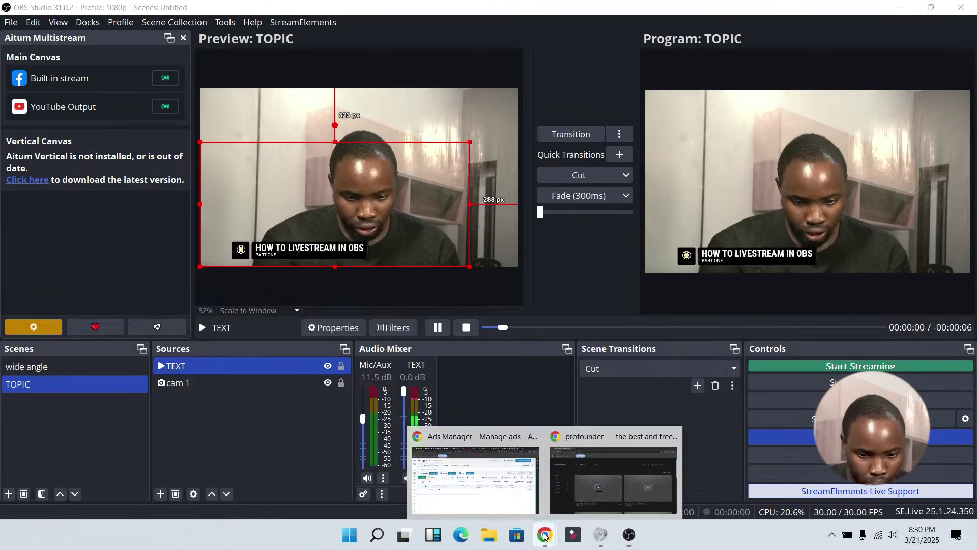
pyautogui.click(617, 473)
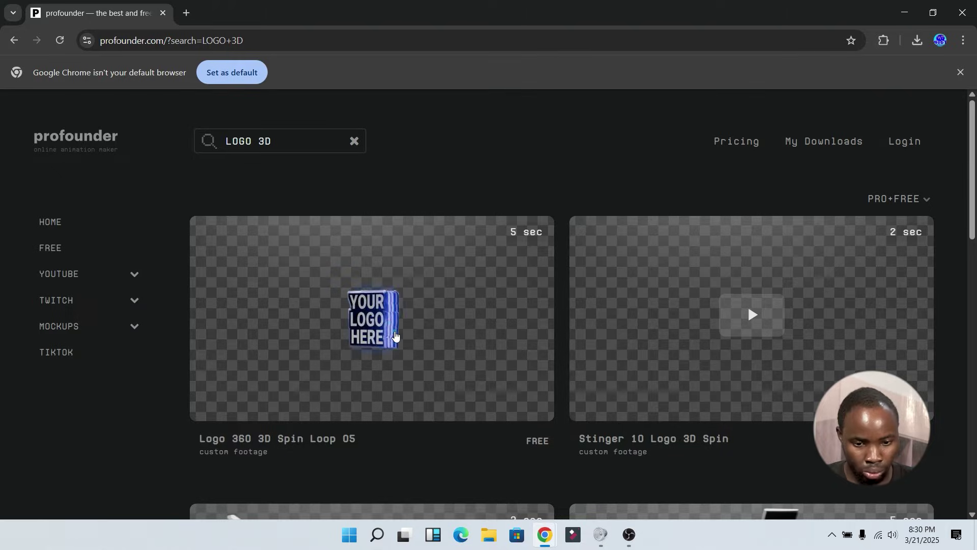
pyautogui.click(395, 334)
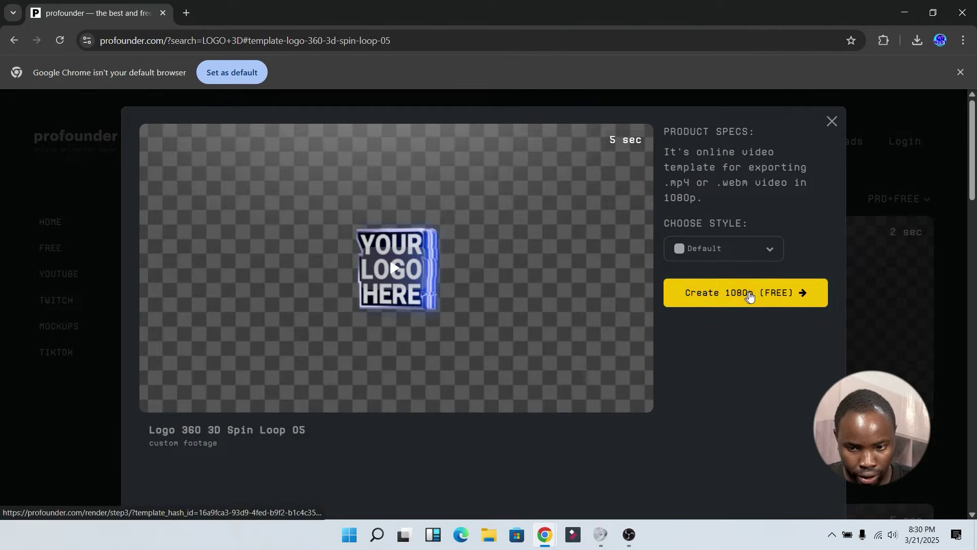
# Start a free 1080p video from the Logo 360 3D Spin Loop 05 template and continue past its settings with the logo's alpha mask
pyautogui.click(767, 296)
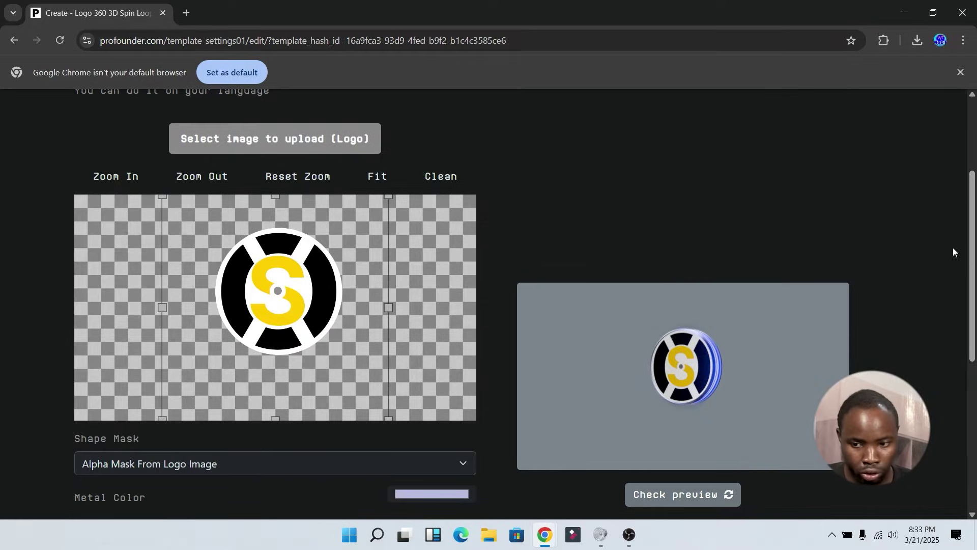
pyautogui.scroll(-5, 968, 354)
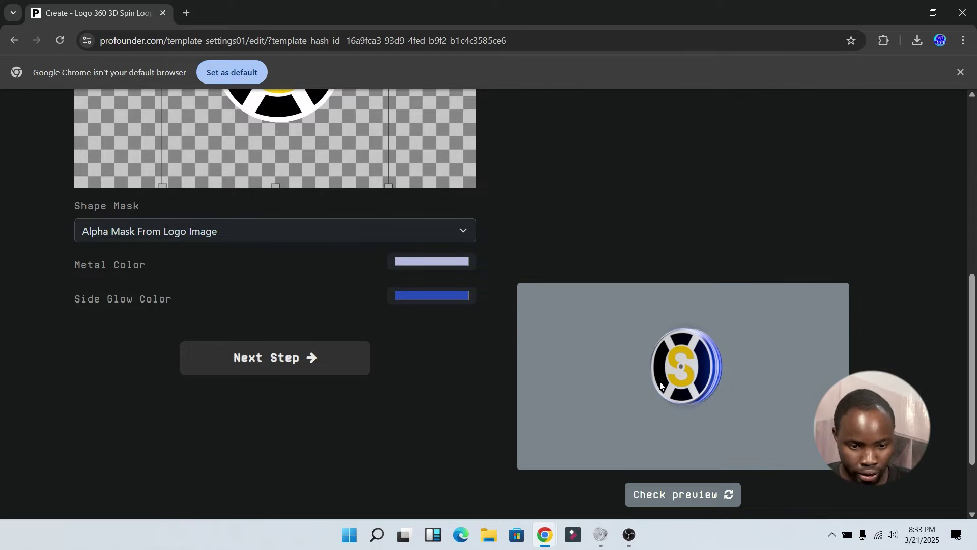
pyautogui.click(264, 358)
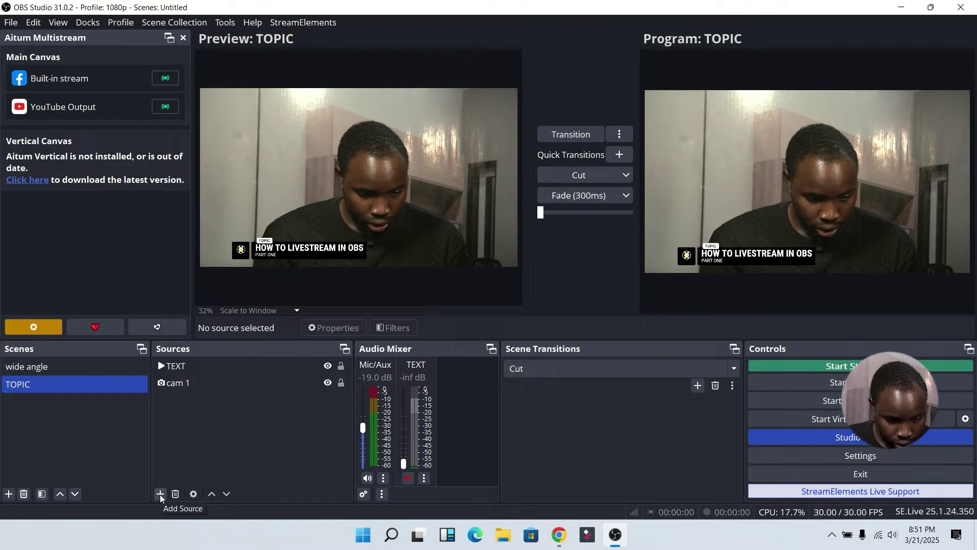
# Add a looping media source named logo to the TOPIC scene using the transparent .webm, with hardware decoding on and Show nothing when playback ends off
pyautogui.click(160, 493)
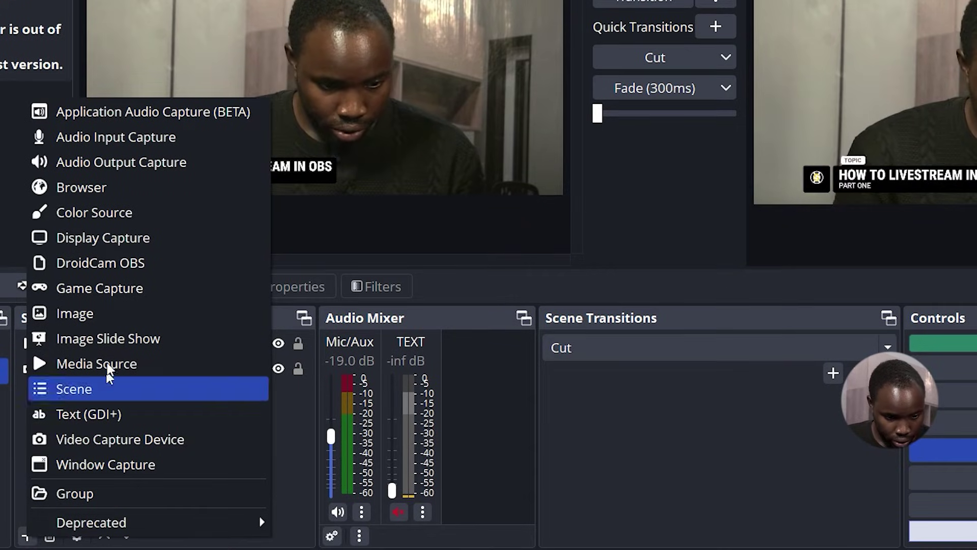
pyautogui.click(108, 362)
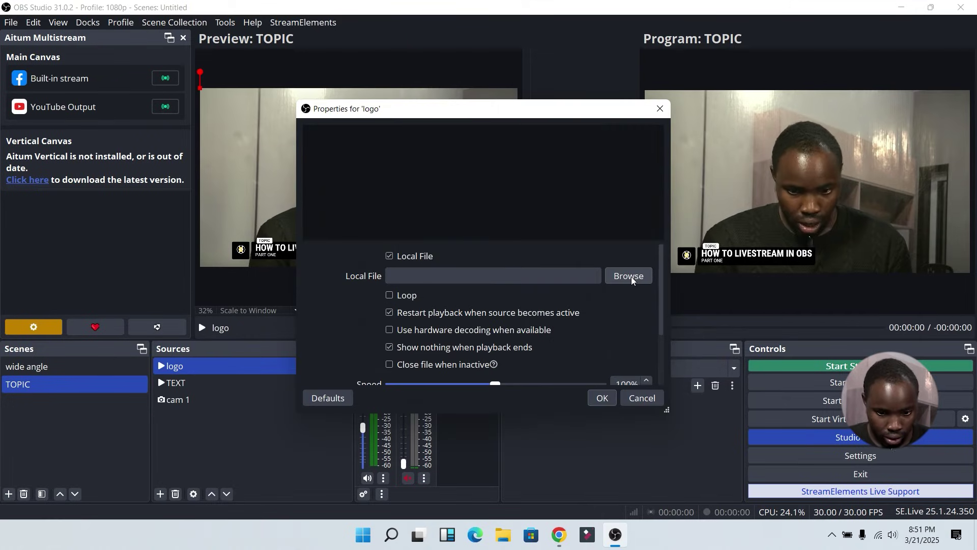
pyautogui.click(629, 276)
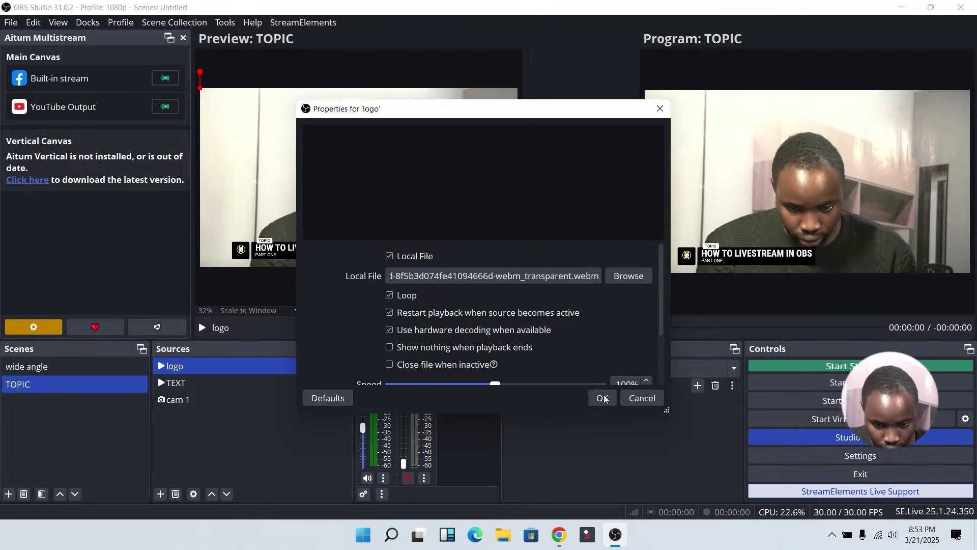
pyautogui.click(602, 398)
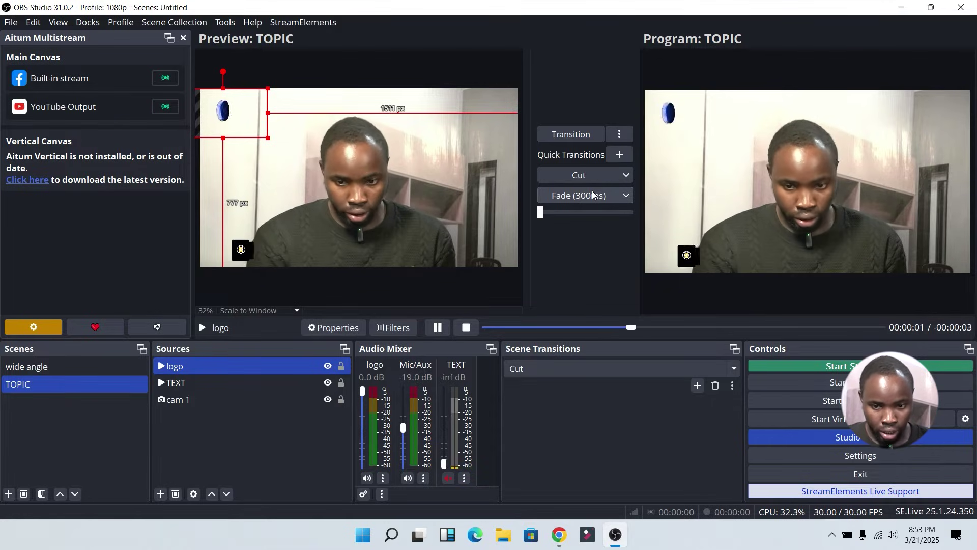
pyautogui.click(41, 417)
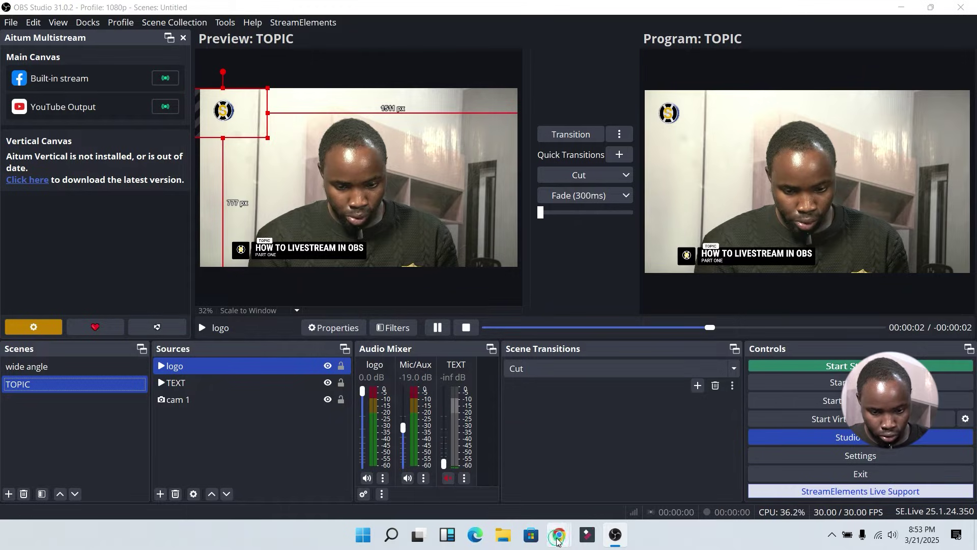
# Switch to the profounder site in Chrome and start a free 1080p video from the Starting Soon 08 Fire Embers template
pyautogui.moveTo(558, 538)
pyautogui.click(621, 468)
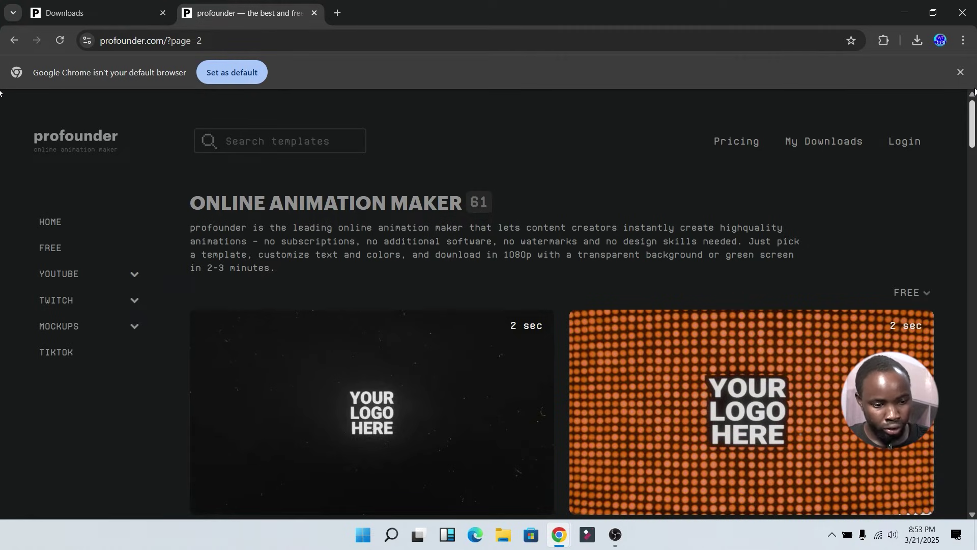
pyautogui.moveTo(972, 92); pyautogui.dragTo(973, 362)
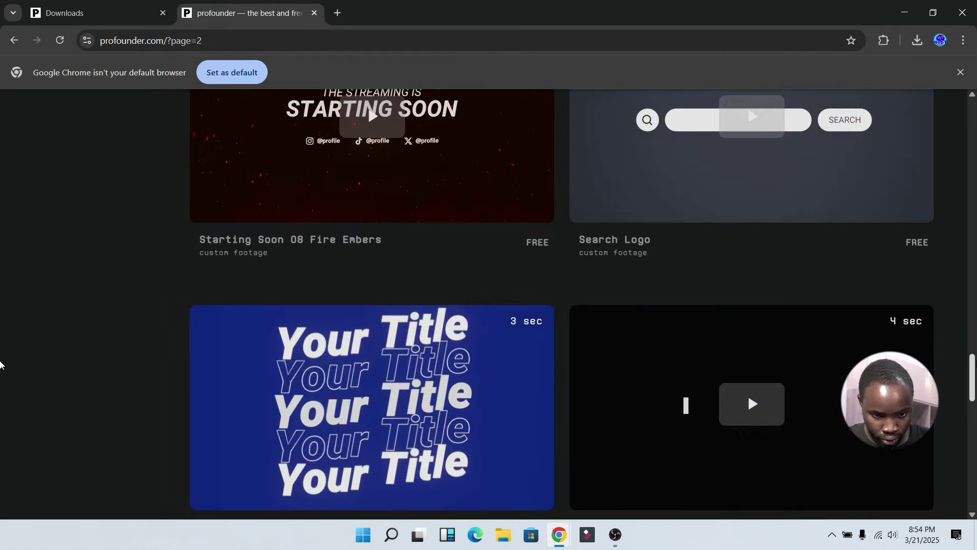
pyautogui.scroll(1, 0, 361)
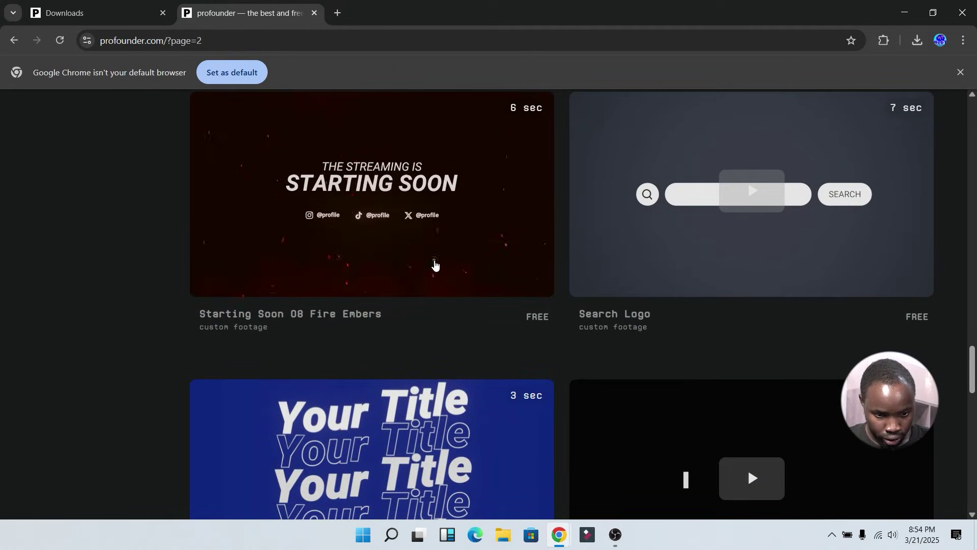
pyautogui.click(434, 262)
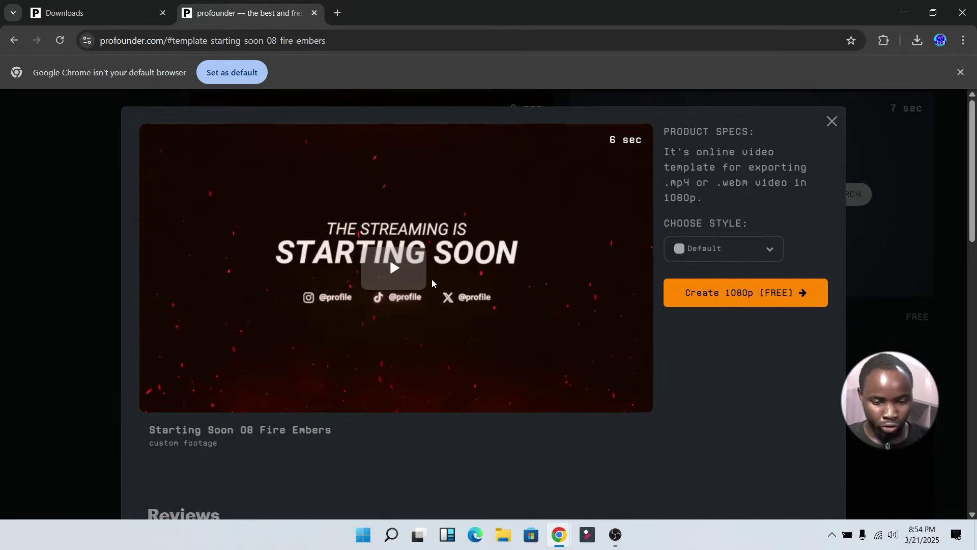
pyautogui.click(725, 294)
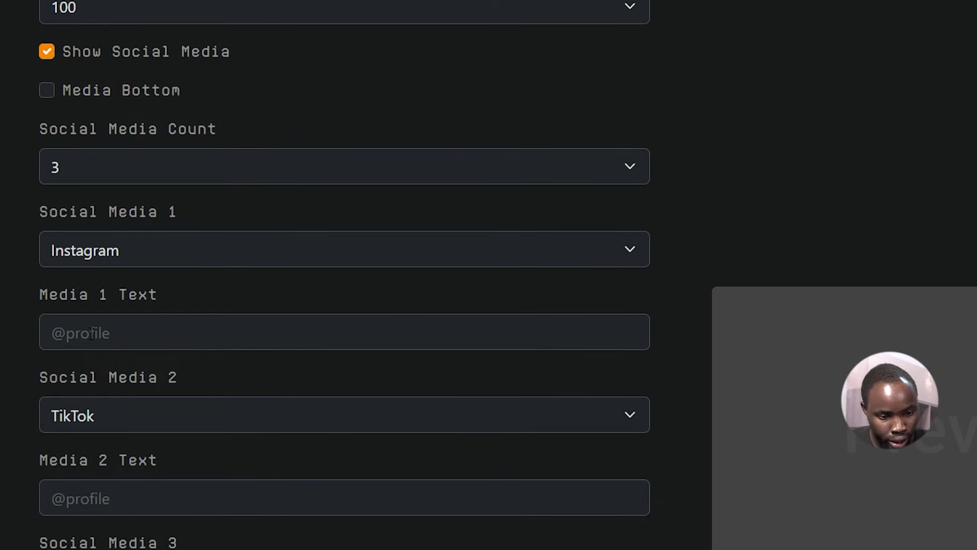
pyautogui.click(89, 332)
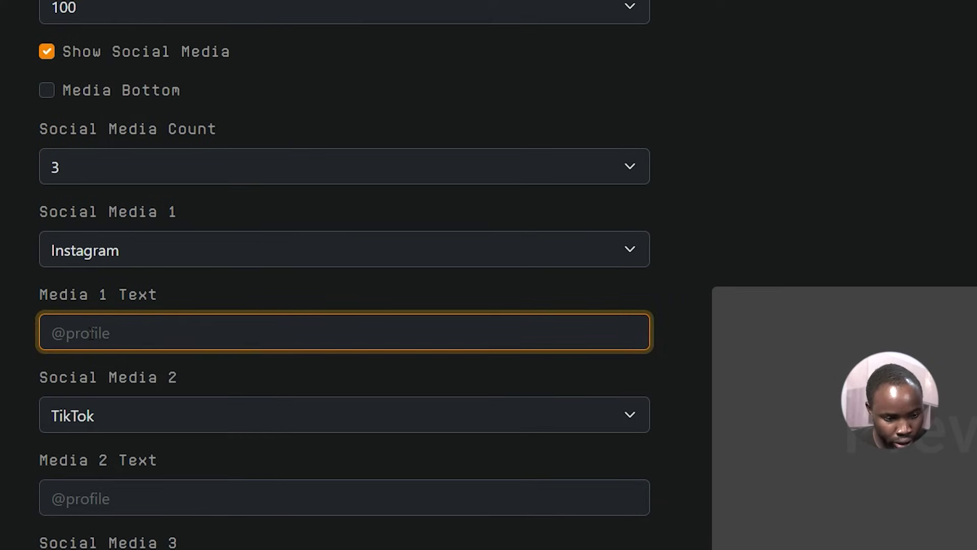
pyautogui.write('@osasstudio')
pyautogui.click(115, 507)
pyautogui.write('@osasstud')
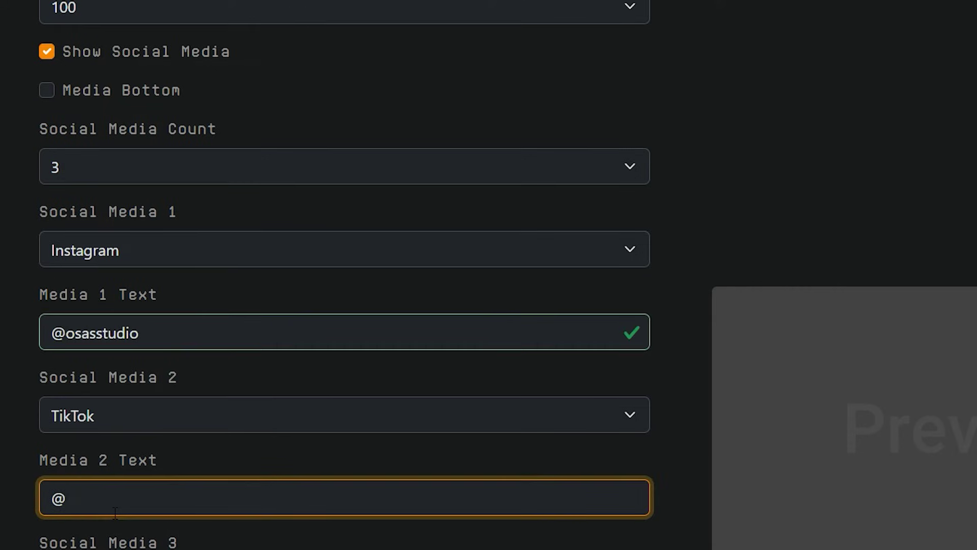
pyautogui.press('Tab')
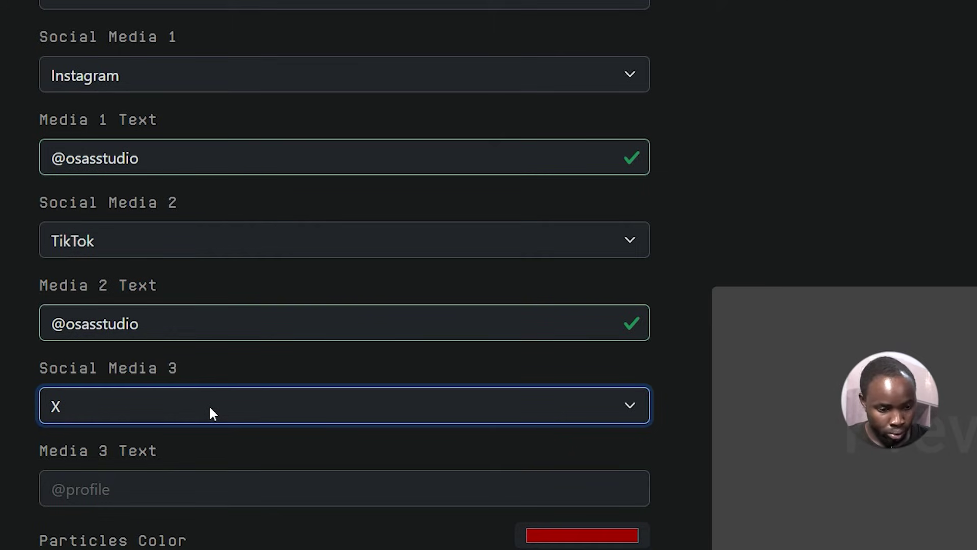
pyautogui.click(212, 412)
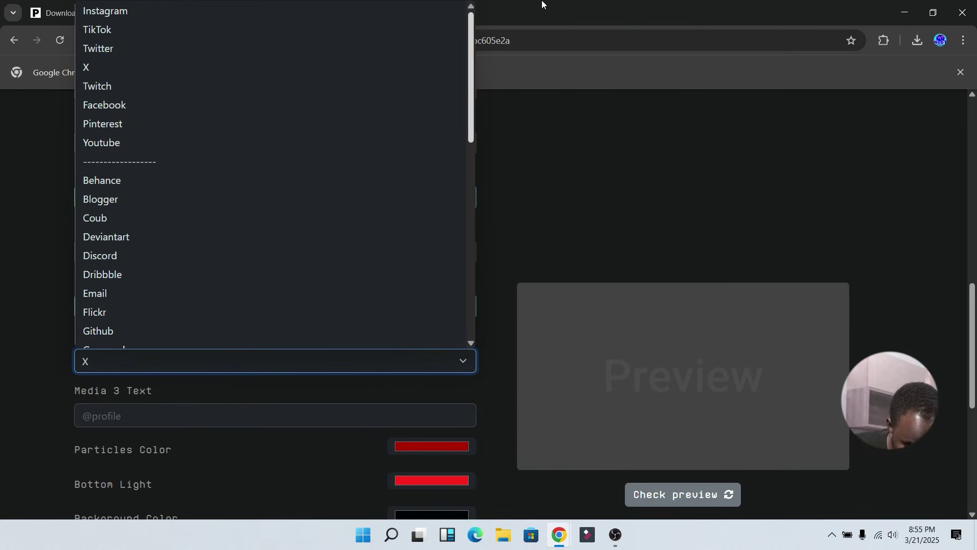
pyautogui.click(150, 98)
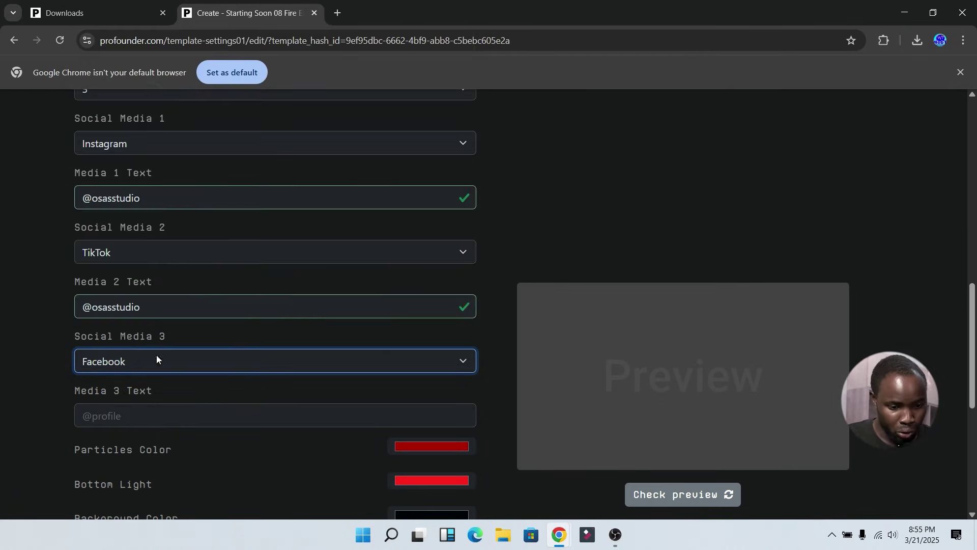
pyautogui.scroll(-5, 146, 439)
pyautogui.scroll(-2, 0, 489)
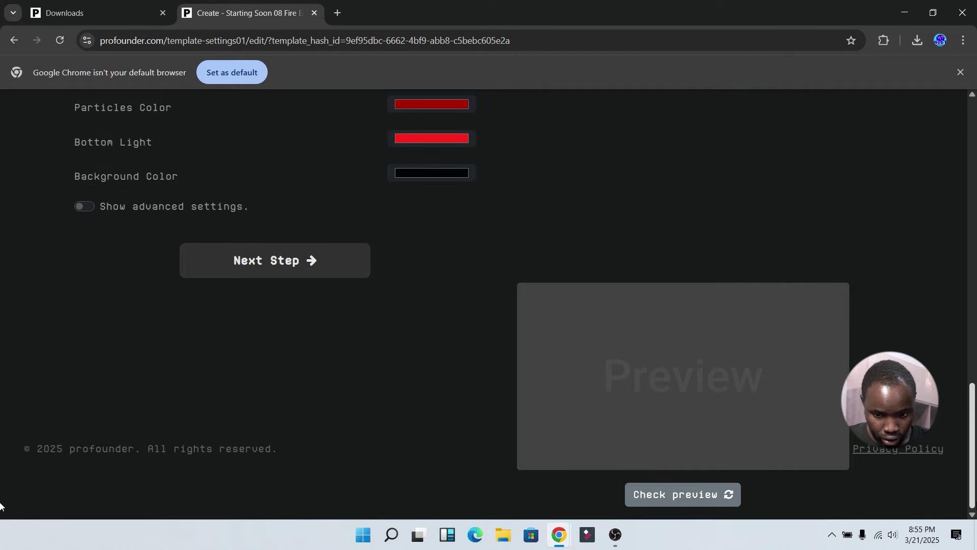
pyautogui.click(697, 502)
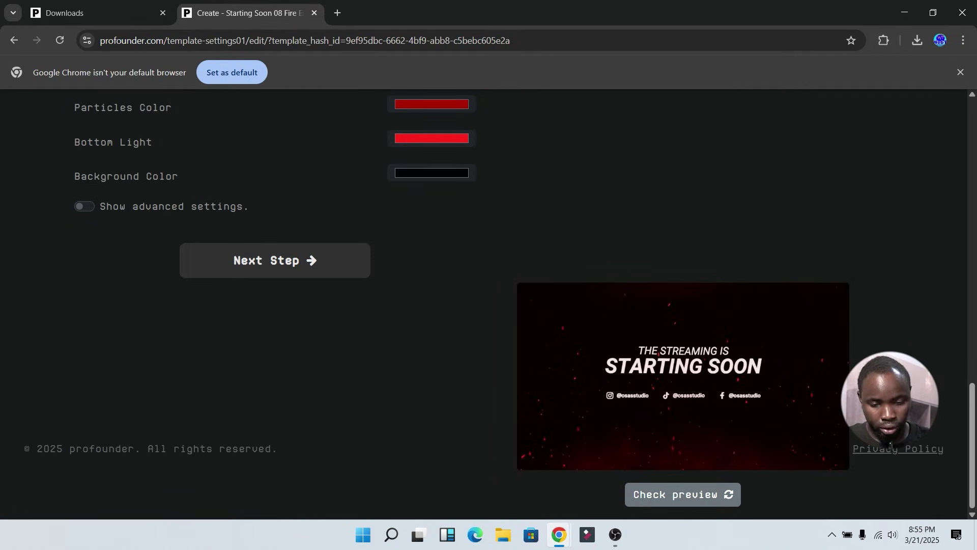
pyautogui.click(316, 274)
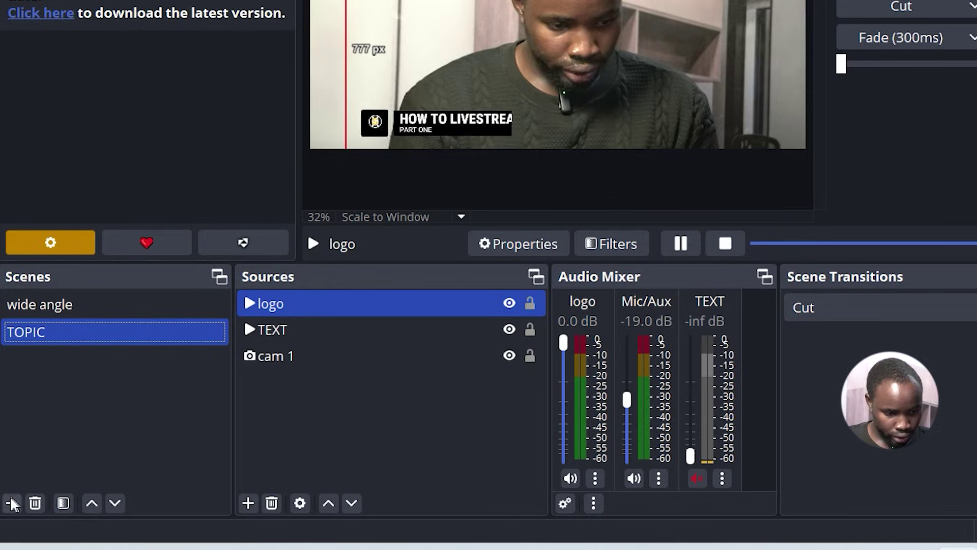
# Switch to OBS Studio and create a new scene named starting soon
pyautogui.click(12, 503)
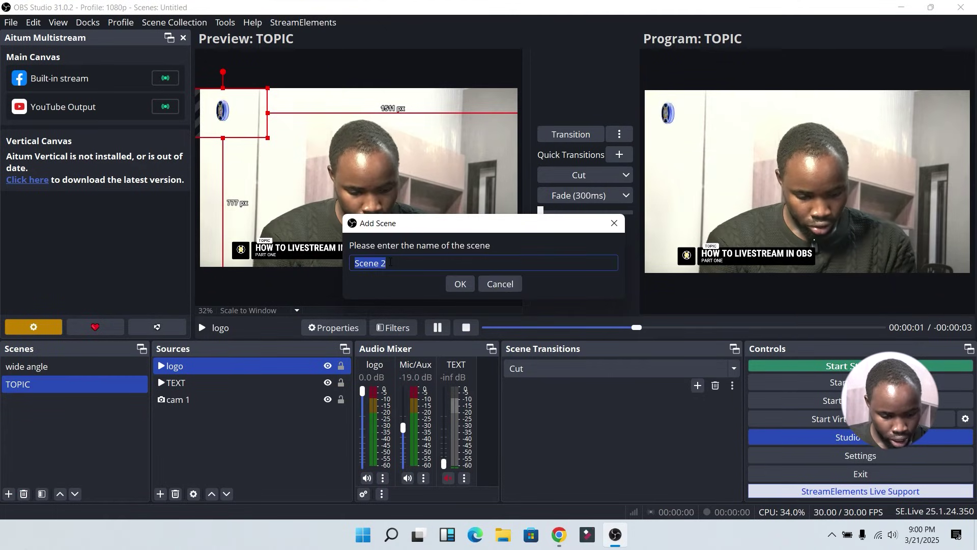
pyautogui.write('starting soon')
pyautogui.press('Return')
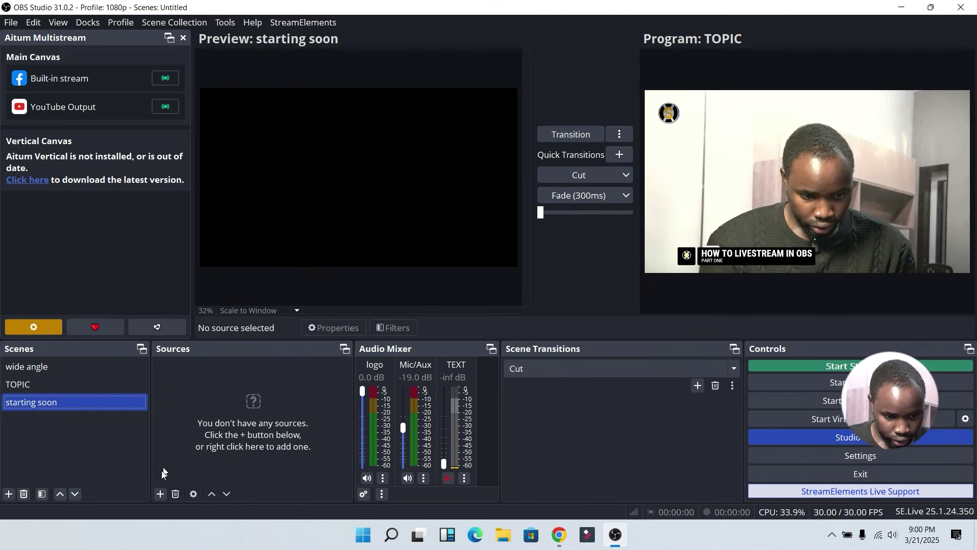
# Add a looping media source named banner with the downloaded .mp4, enabling hardware decoding and disabling Show nothing when playback ends
pyautogui.click(160, 494)
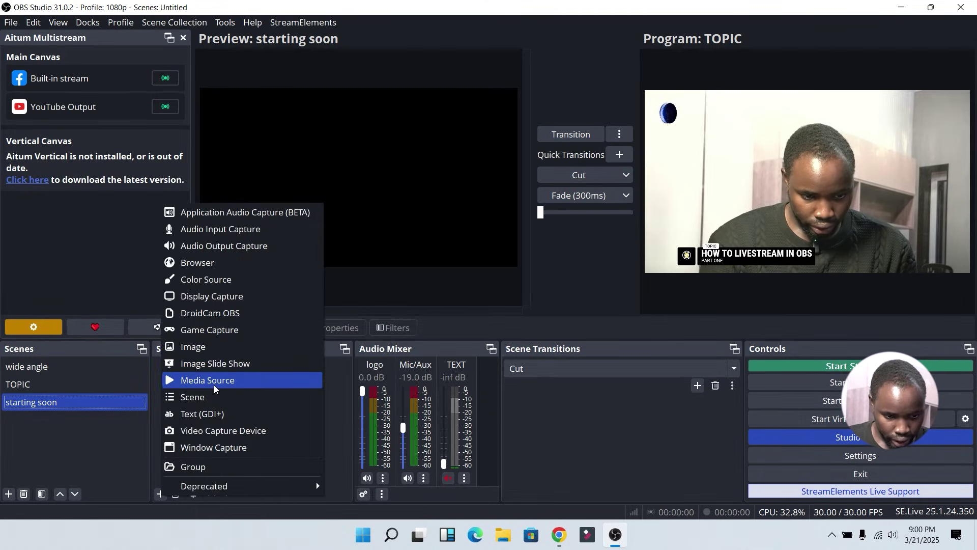
pyautogui.click(244, 381)
pyautogui.write('banner')
pyautogui.press('Return')
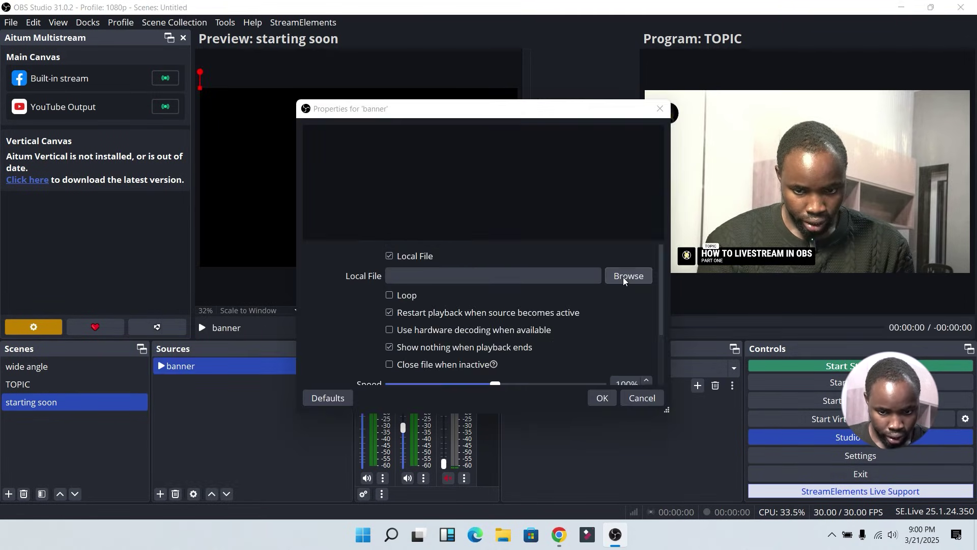
pyautogui.click(628, 275)
pyautogui.doubleClick(440, 219)
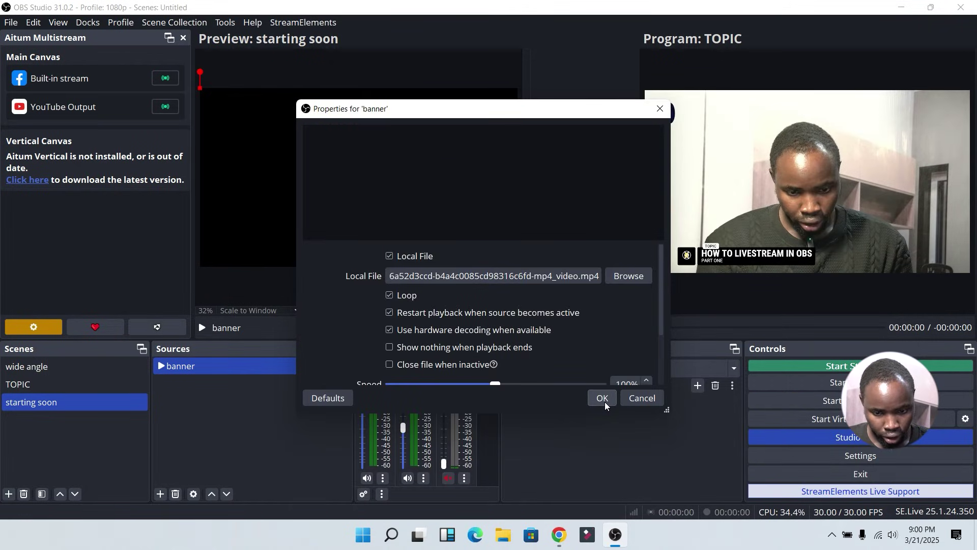
pyautogui.click(602, 398)
# Fit the banner source to the screen and send the starting soon scene to the program with the 300 ms Fade transition
pyautogui.rightClick(229, 366)
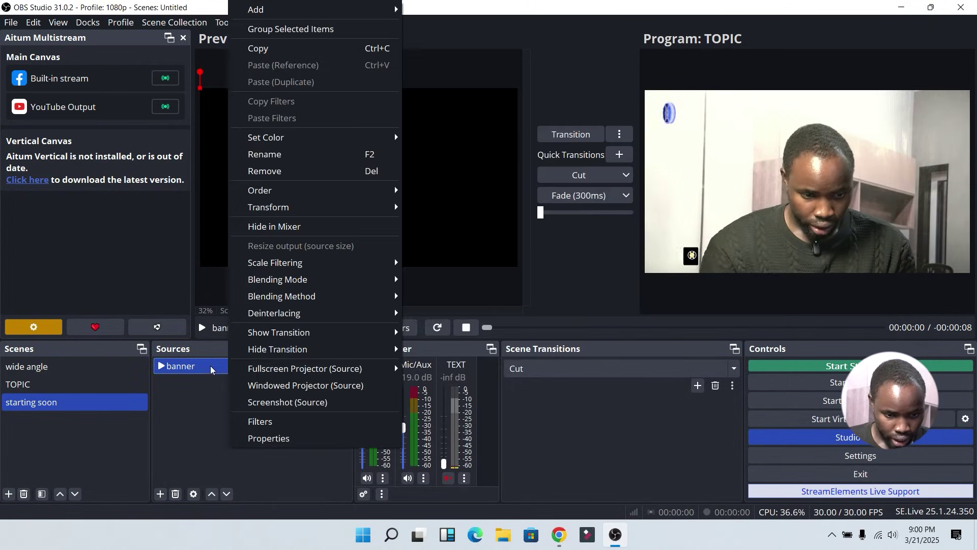
pyautogui.click(209, 365)
pyautogui.rightClick(210, 366)
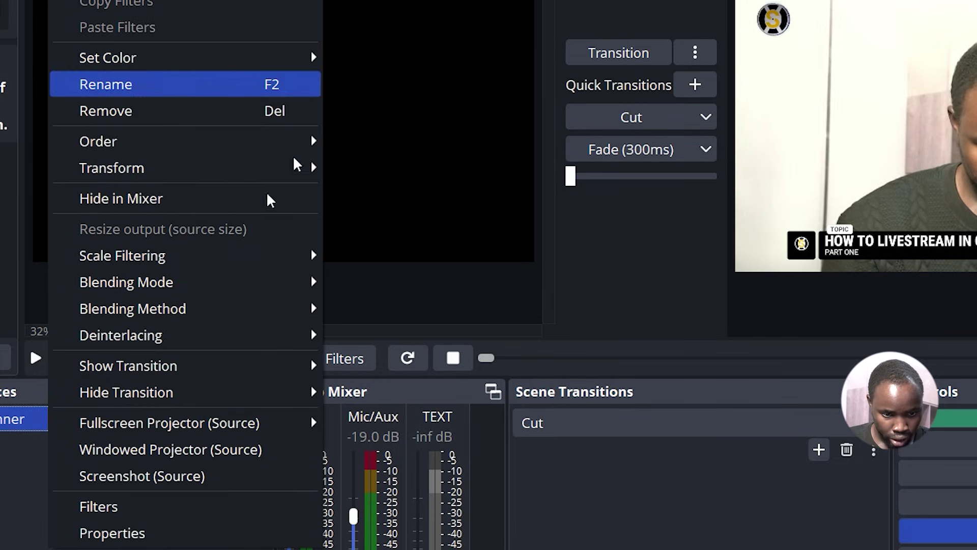
pyautogui.moveTo(252, 169)
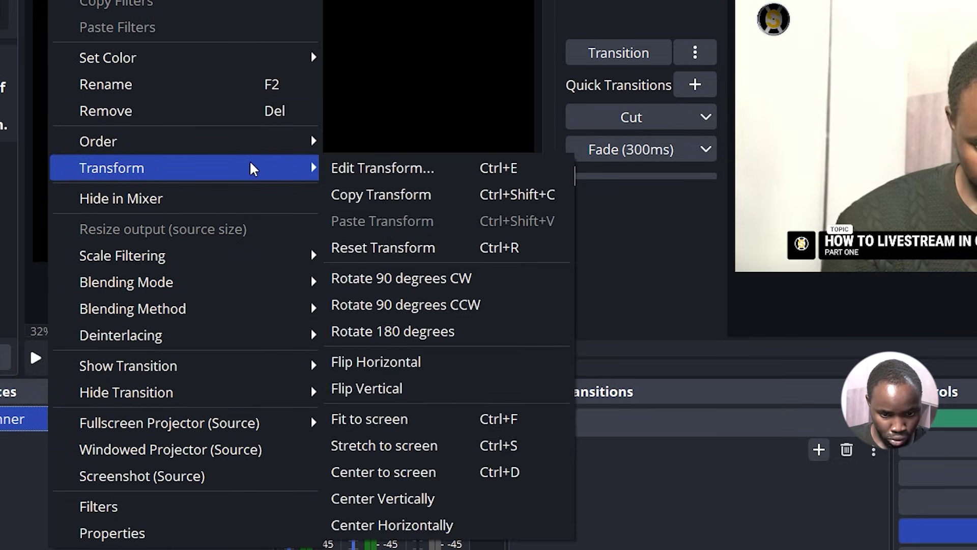
pyautogui.click(396, 415)
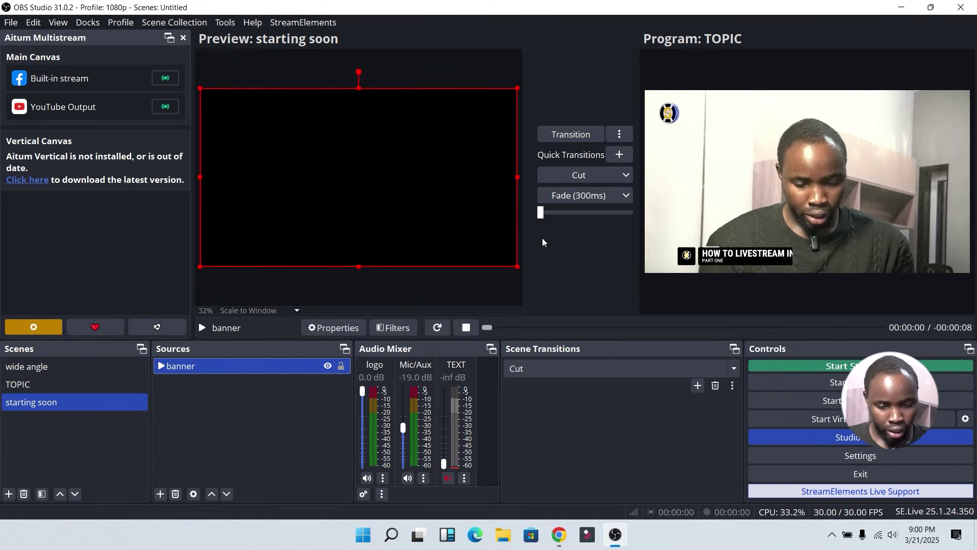
pyautogui.click(563, 196)
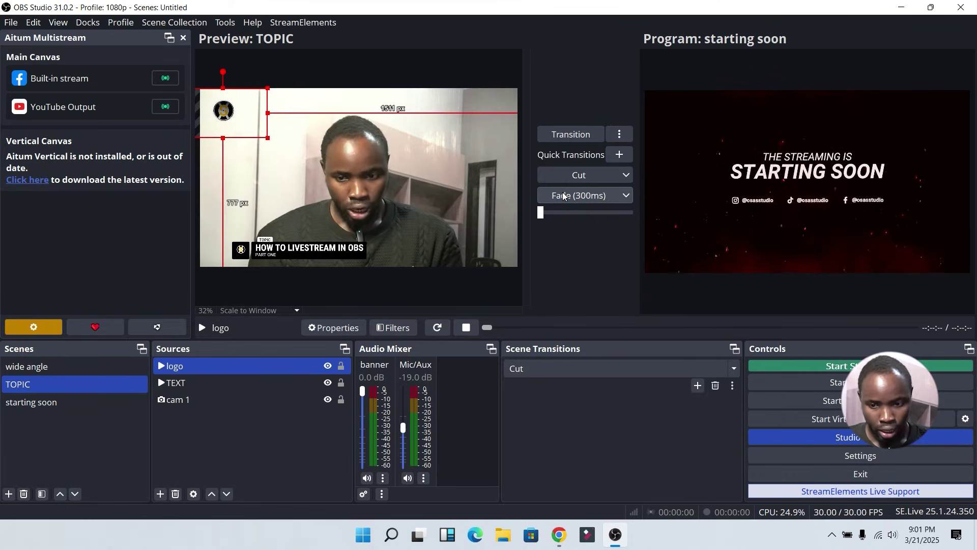